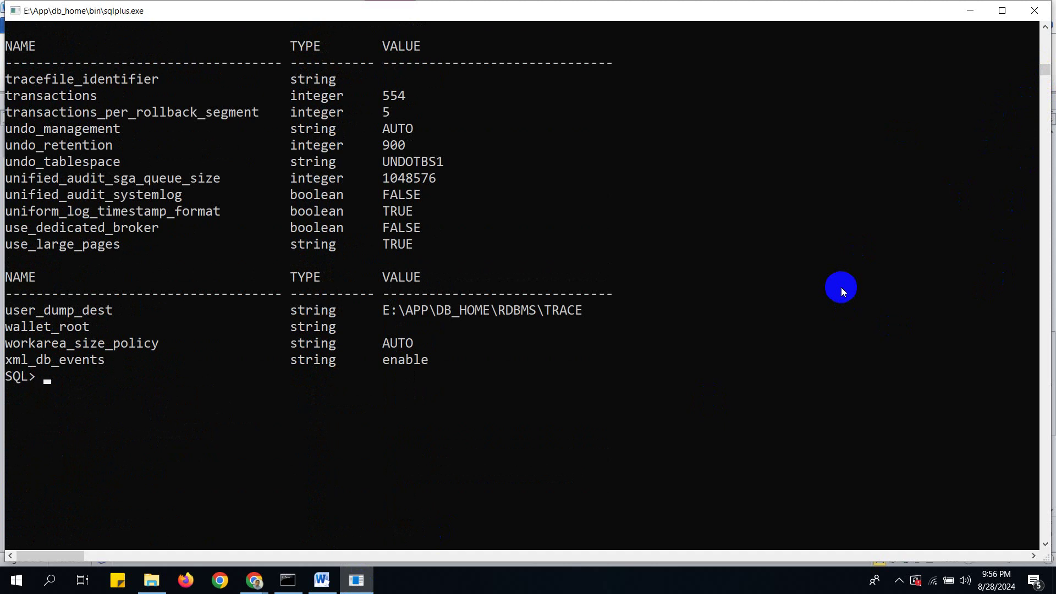
# Step: Confirm the session user is SYS with SHOW USER, then shut the instance down with SHUTDOWN IMMEDIATE
pyautogui.write('SHOW USER')
pyautogui.press('Return')
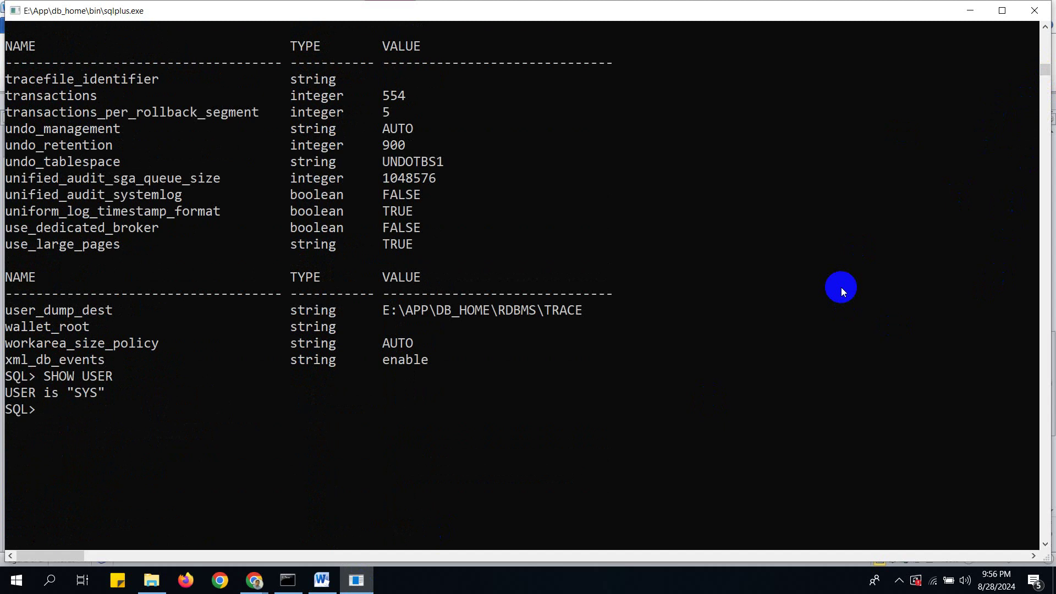
pyautogui.write('SHUTDOWN IMMEDIATE')
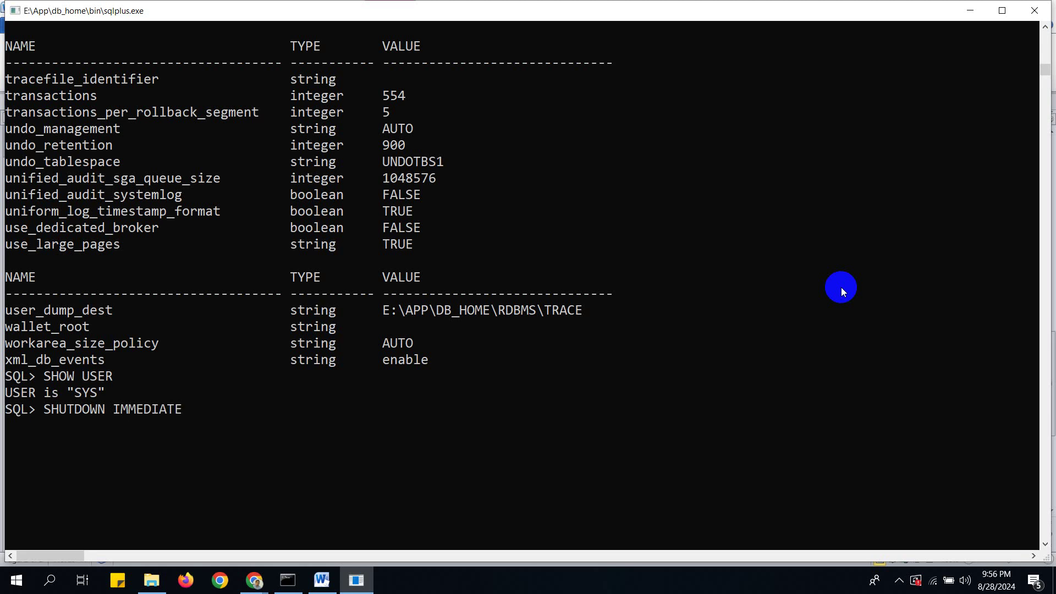
pyautogui.write(';')
pyautogui.press('Return')
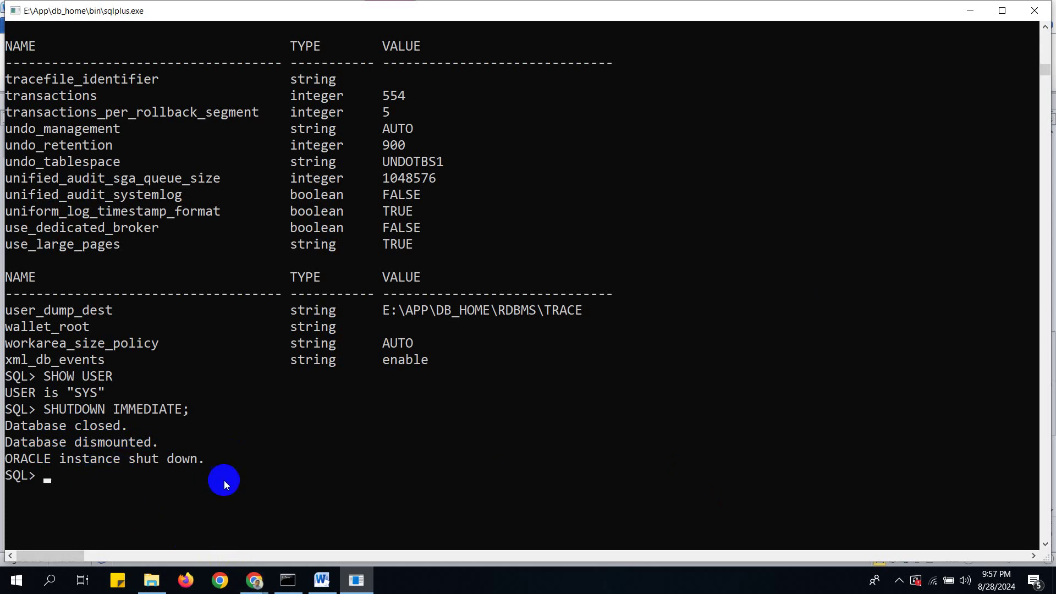
# Step: Open the E:\App\db_home\database folder in File Explorer
pyautogui.click(152, 580)
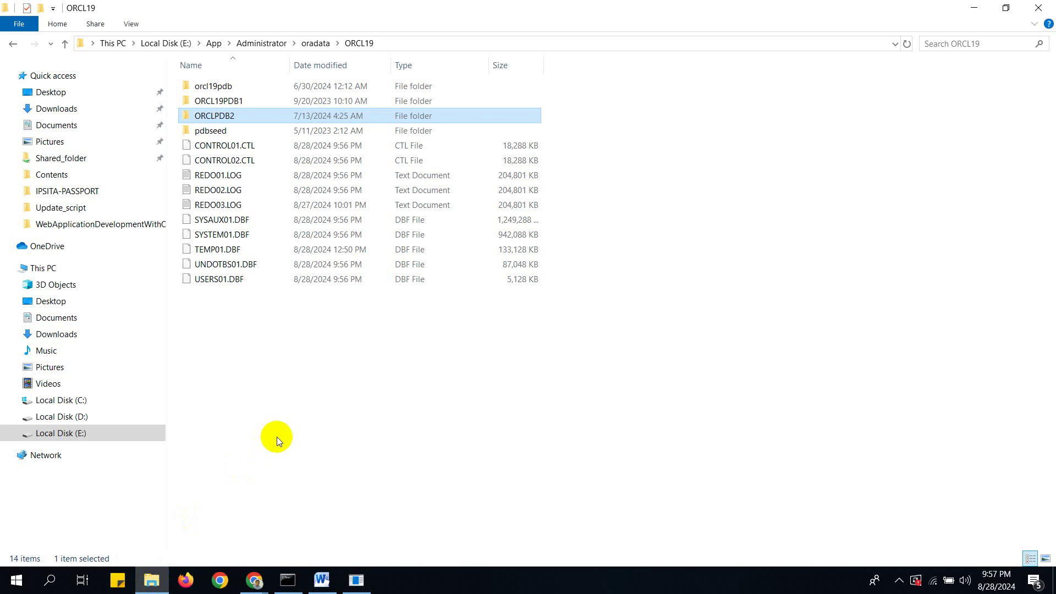
pyautogui.click(214, 44)
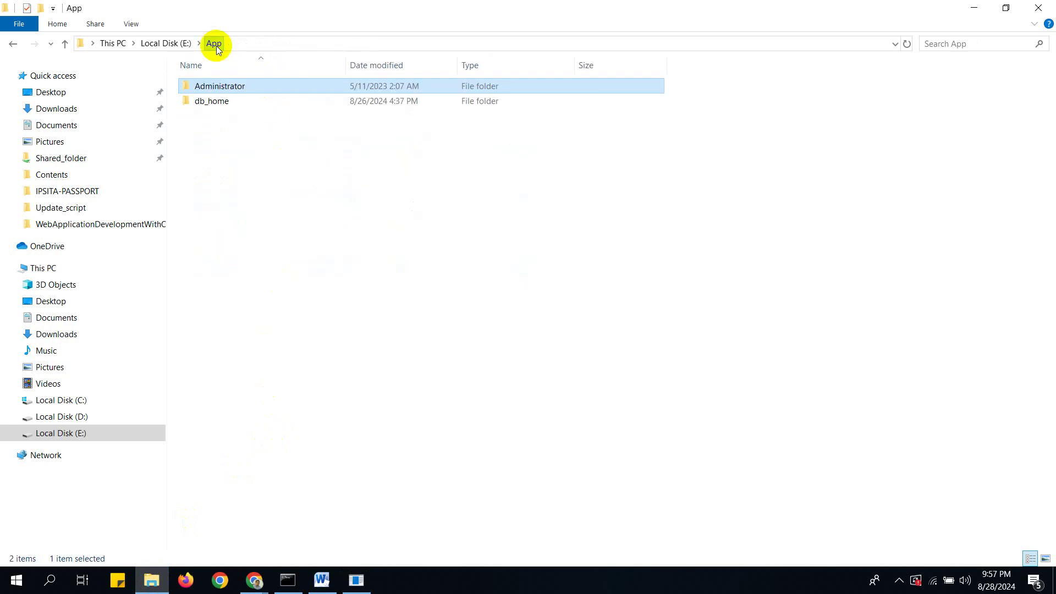
pyautogui.doubleClick(212, 101)
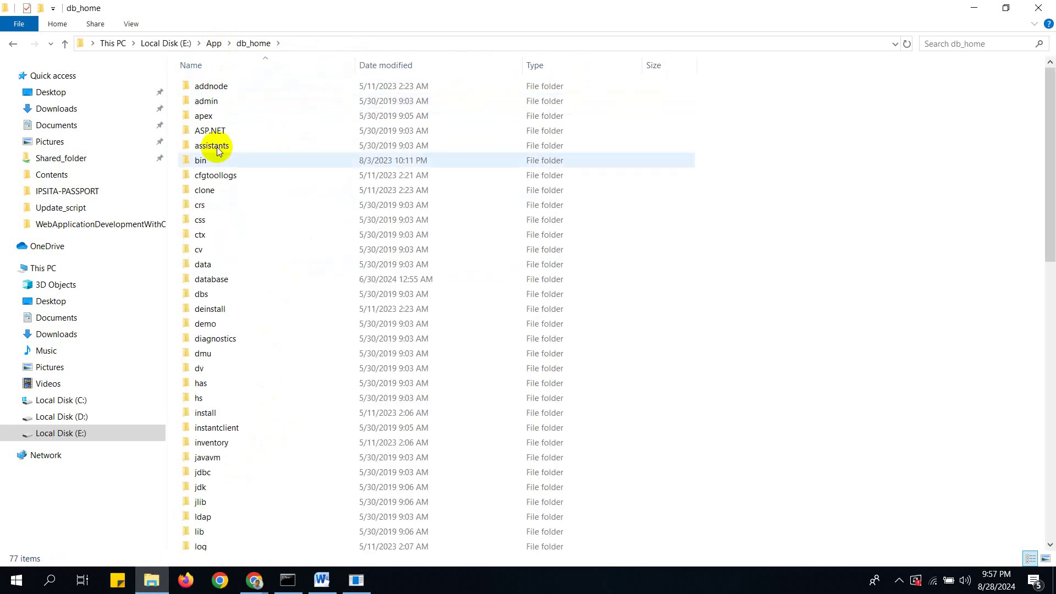
pyautogui.doubleClick(227, 280)
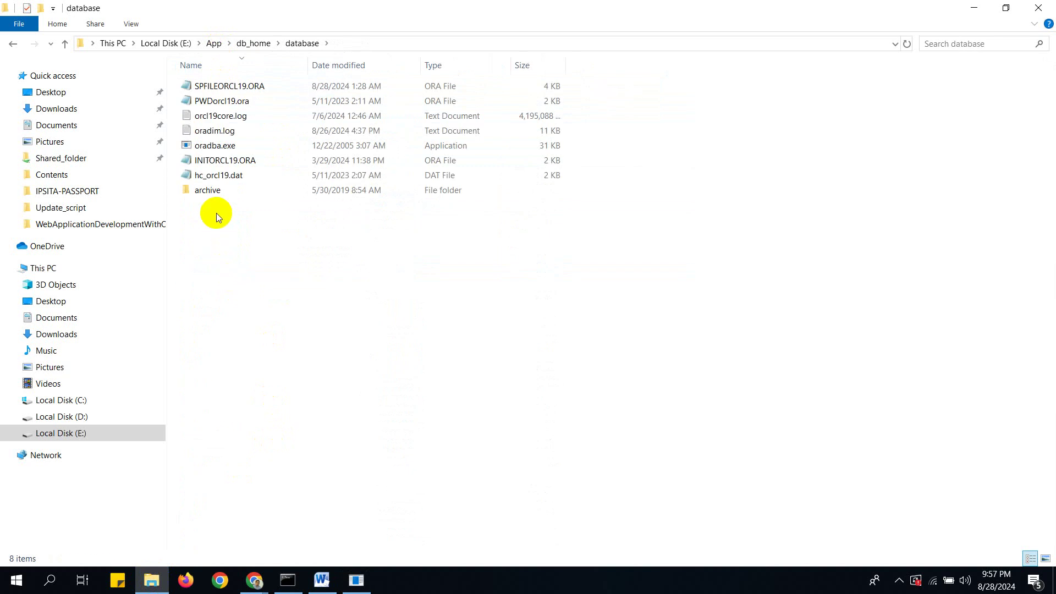
# Step: Compare SPFILEORCL19.ORA and INITORCL19.ORA by selecting each in turn to show their sizes
pyautogui.click(213, 92)
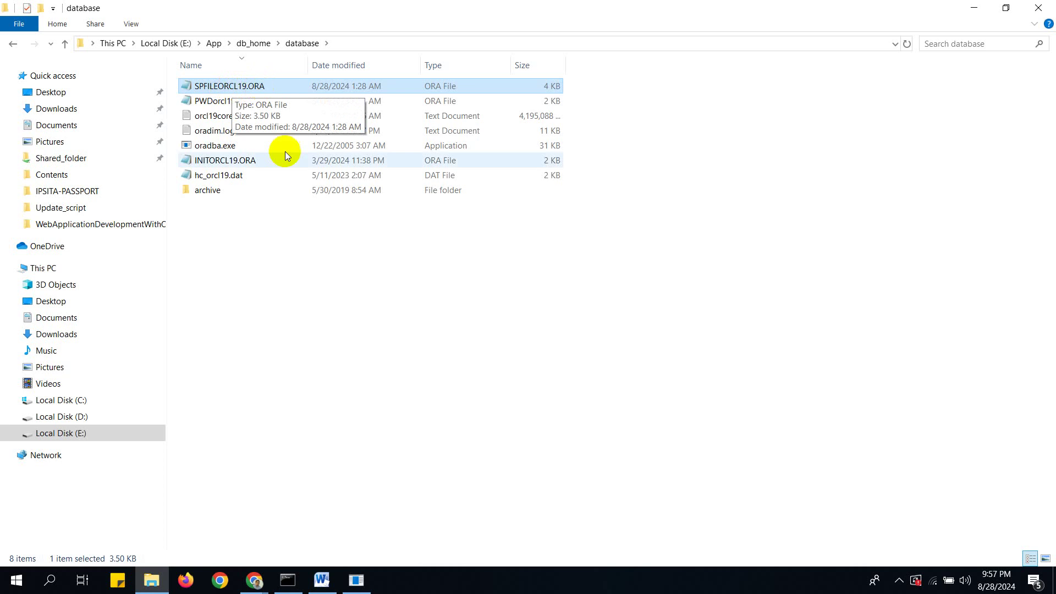
pyautogui.click(302, 321)
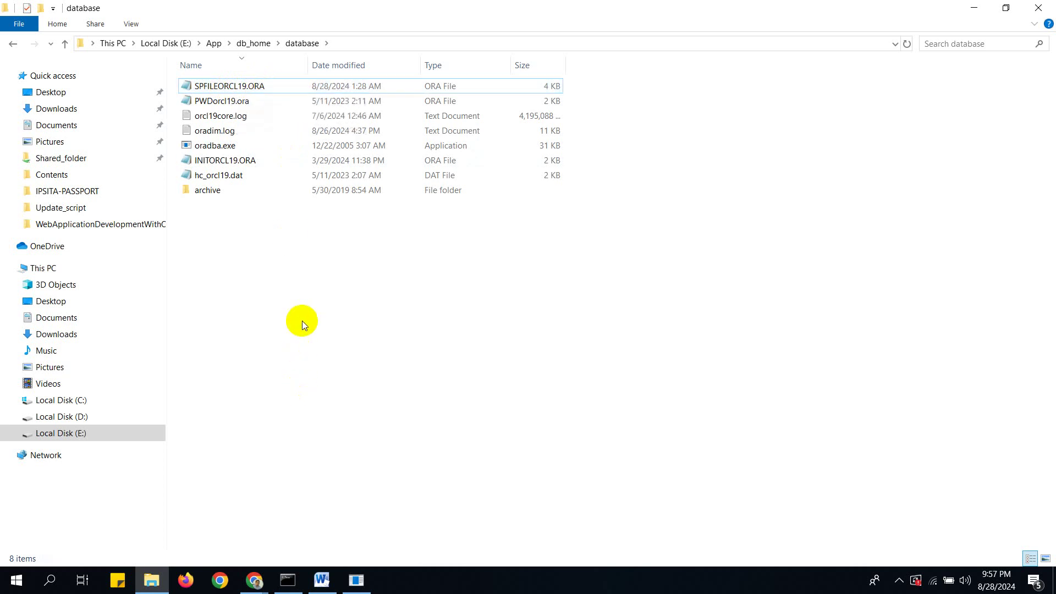
pyautogui.click(215, 164)
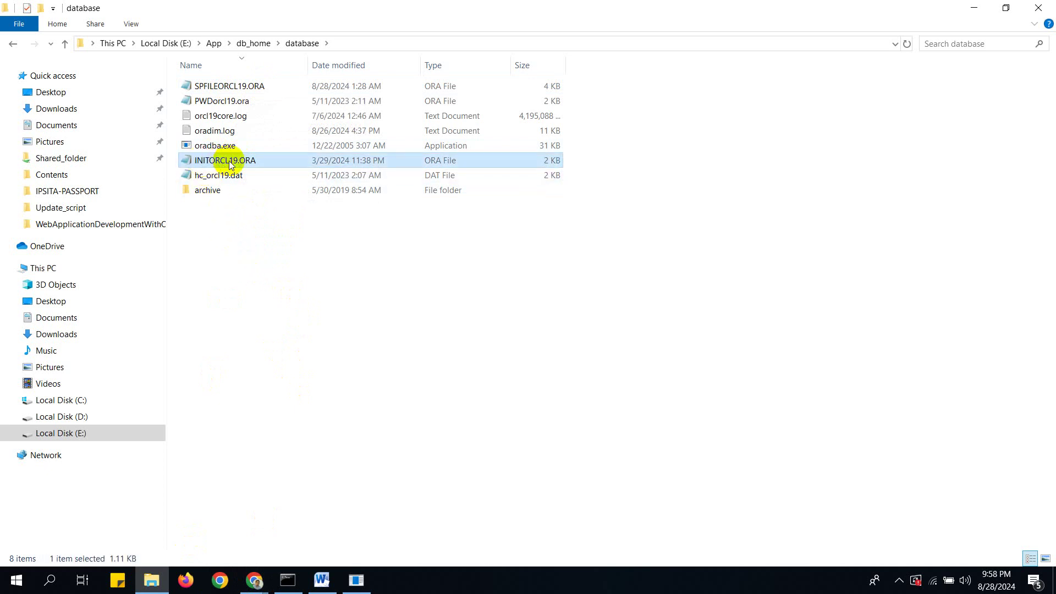
pyautogui.click(217, 90)
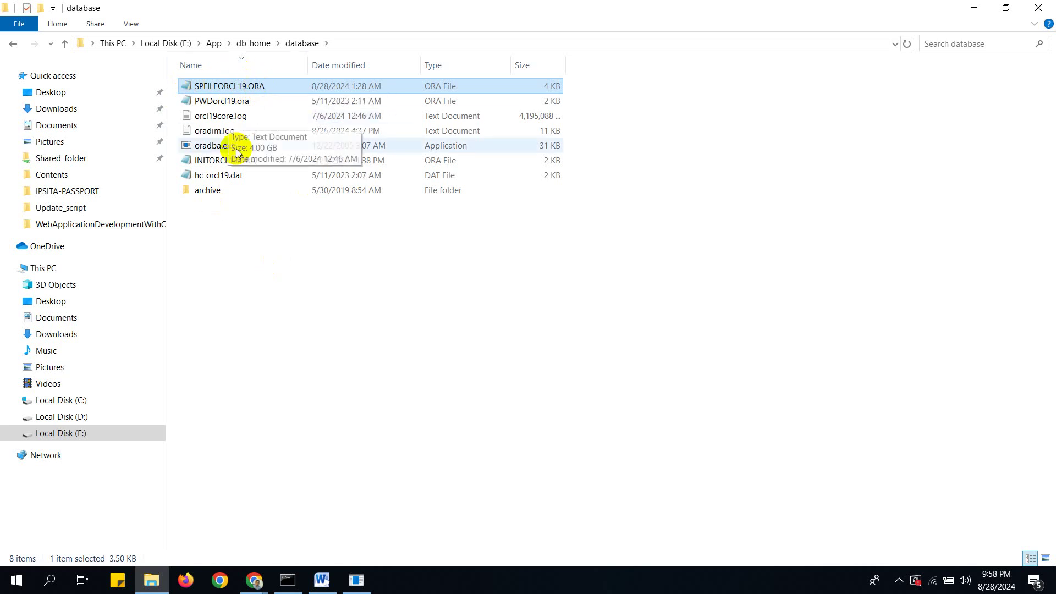
pyautogui.click(252, 242)
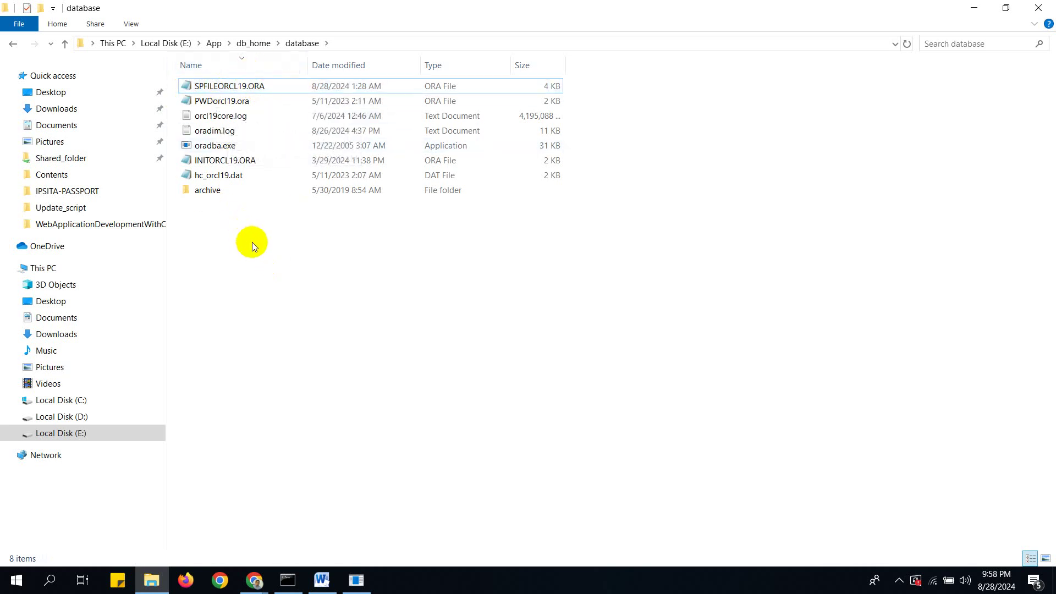
pyautogui.click(219, 162)
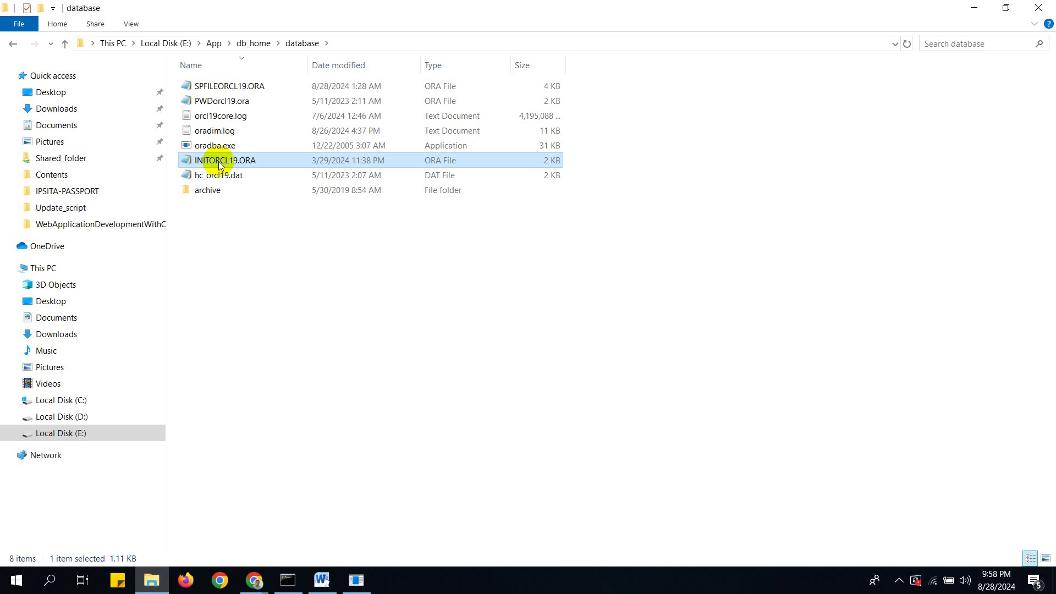
pyautogui.click(215, 87)
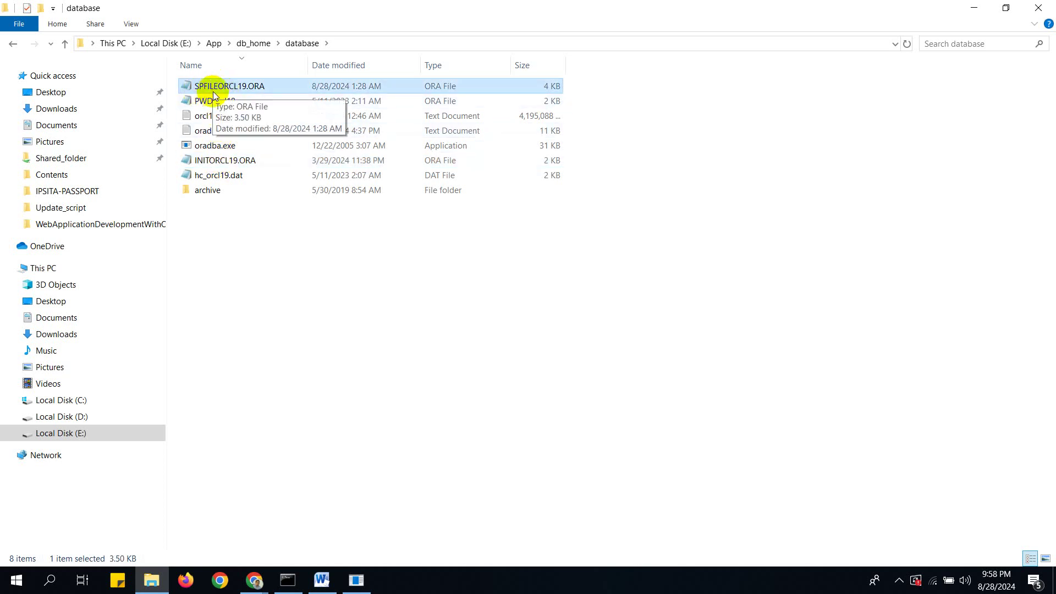
pyautogui.click(219, 164)
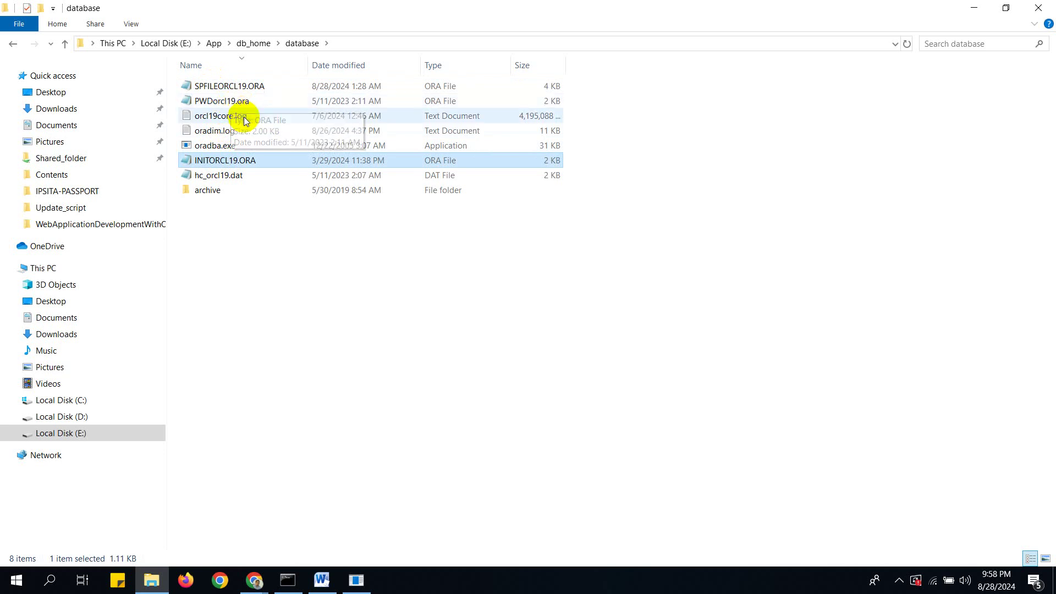
pyautogui.click(265, 232)
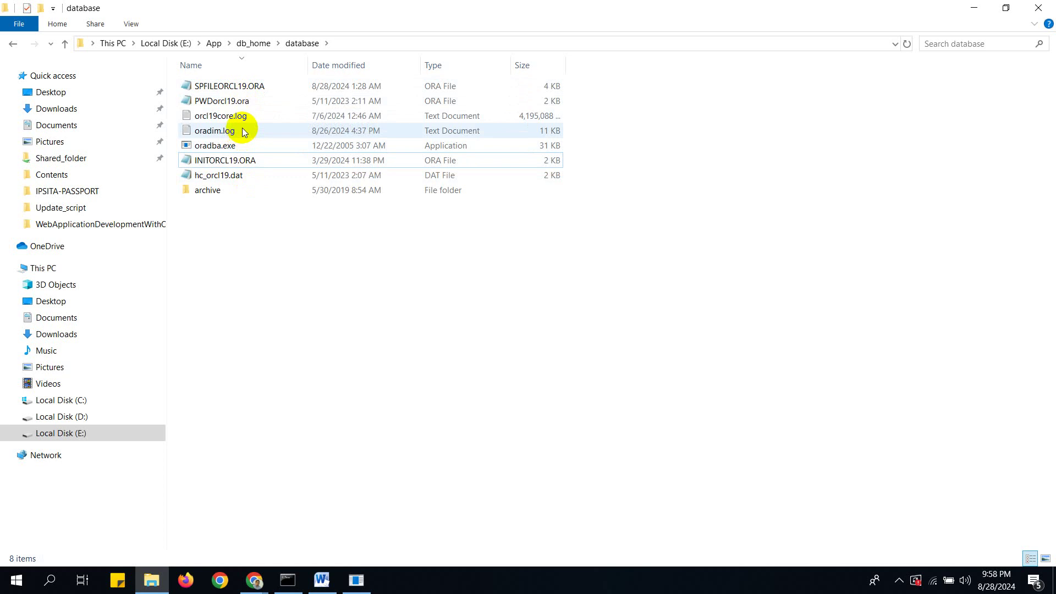
pyautogui.click(214, 88)
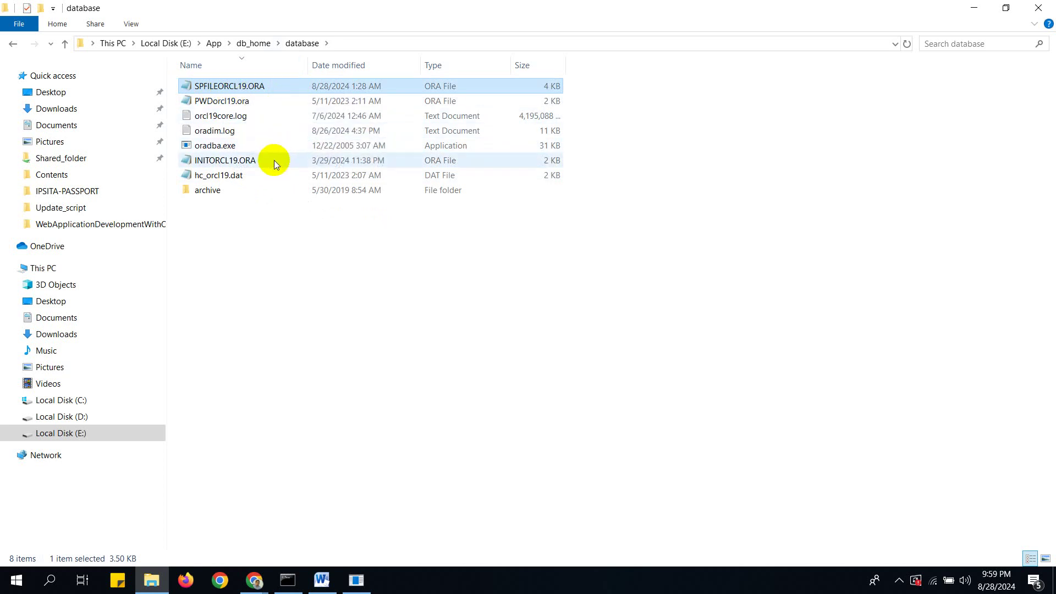
pyautogui.click(220, 163)
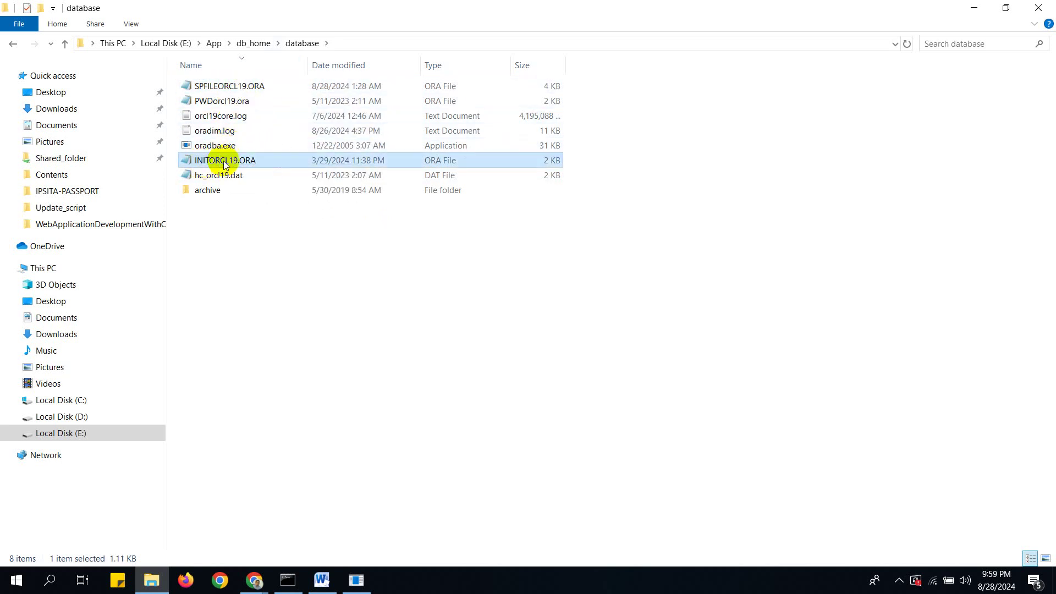
# Step: Open INITORCL19.ORA full-screen in Notepad and highlight the control01 and control02 control_files entries
pyautogui.doubleClick(215, 163)
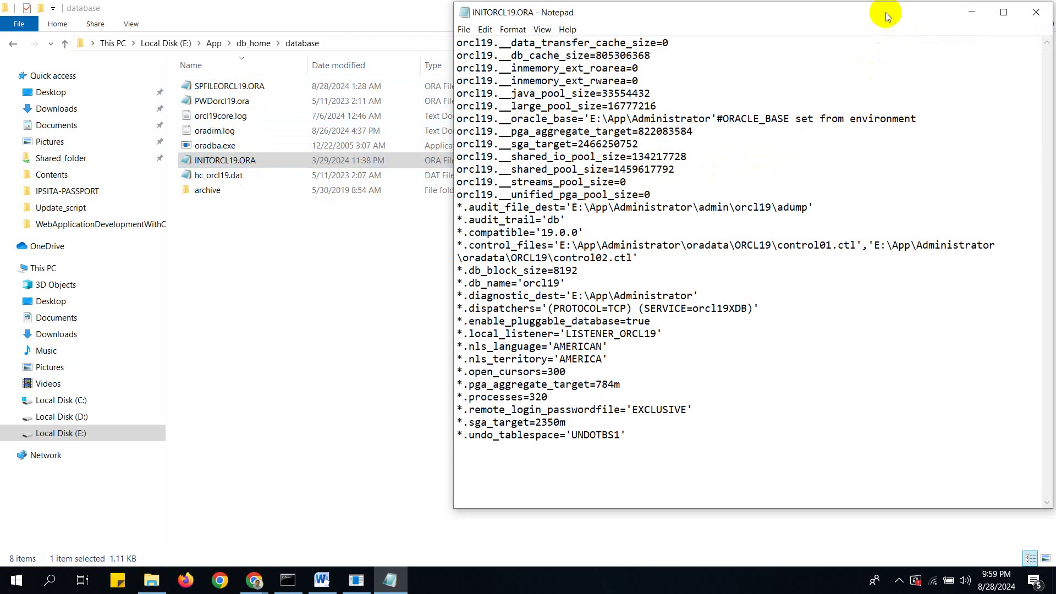
pyautogui.moveTo(886, 12); pyautogui.dragTo(632, 54)
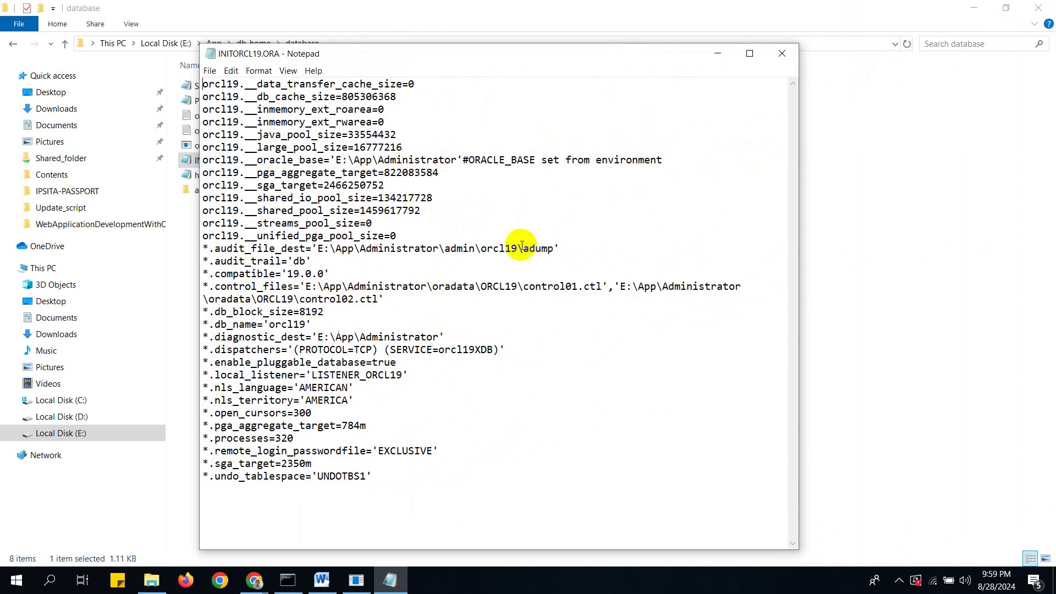
pyautogui.click(749, 53)
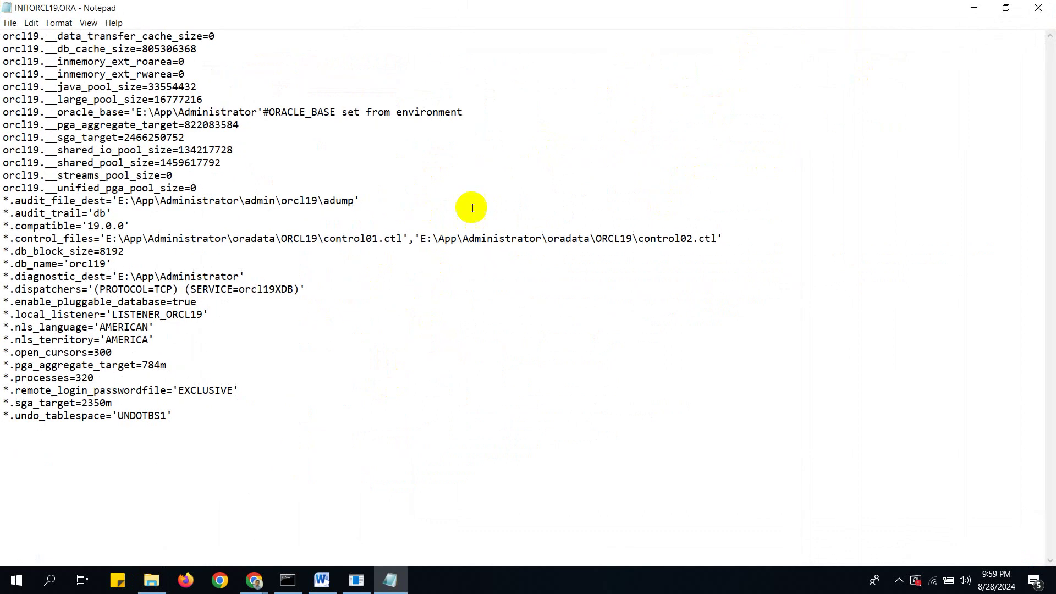
pyautogui.moveTo(330, 239); pyautogui.dragTo(402, 238)
pyautogui.click(643, 237)
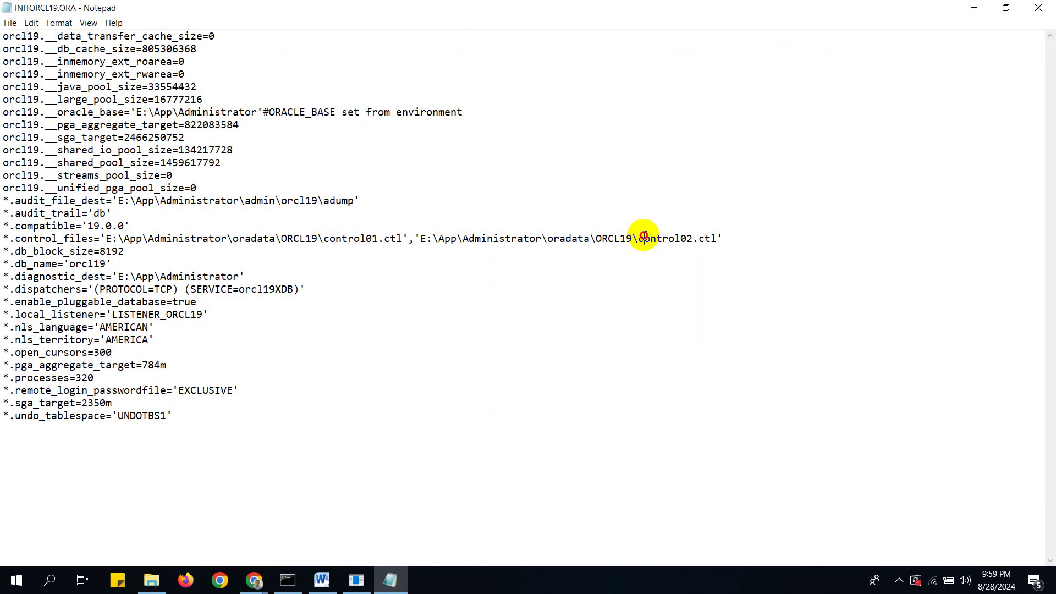
pyautogui.moveTo(643, 238); pyautogui.dragTo(692, 238)
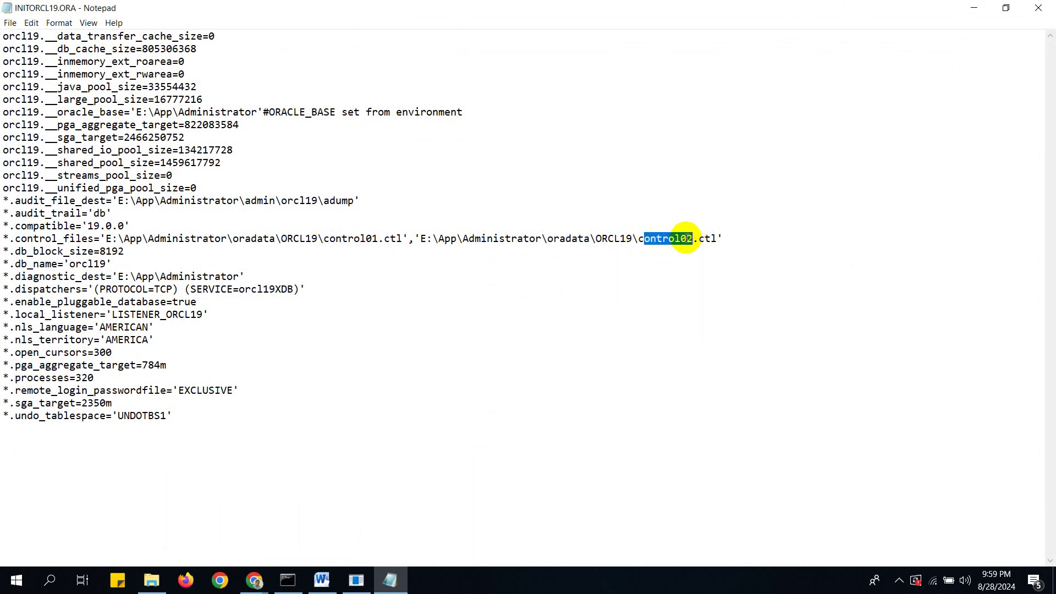
pyautogui.click(324, 582)
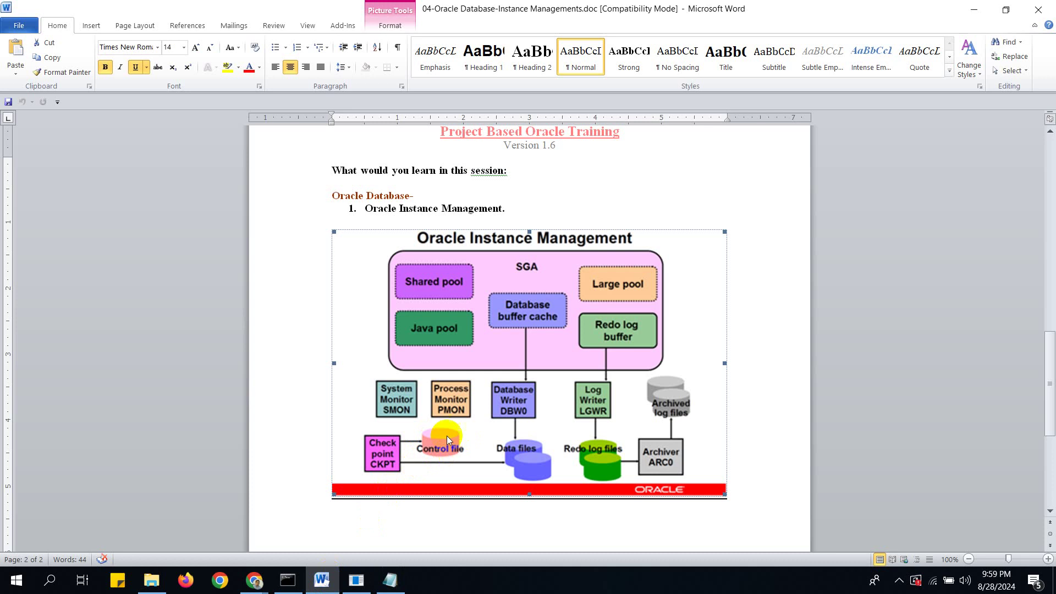
pyautogui.click(975, 10)
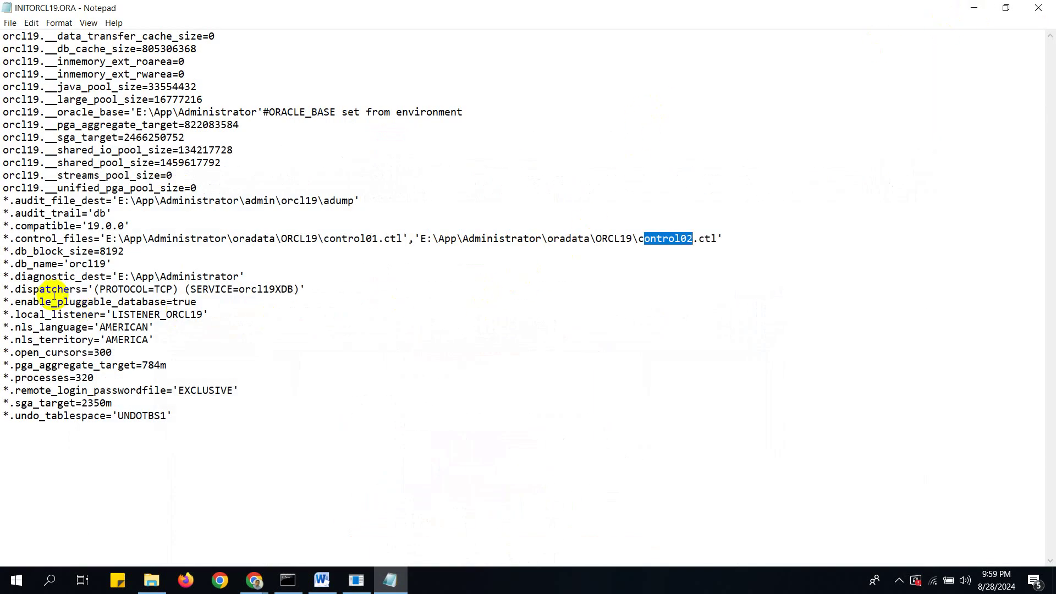
# Step: Highlight db_name orcl19, sga_target 2350m, streams_pool_size and shared_pool_size, then return to SQL*Plus
pyautogui.moveTo(81, 264); pyautogui.dragTo(106, 251)
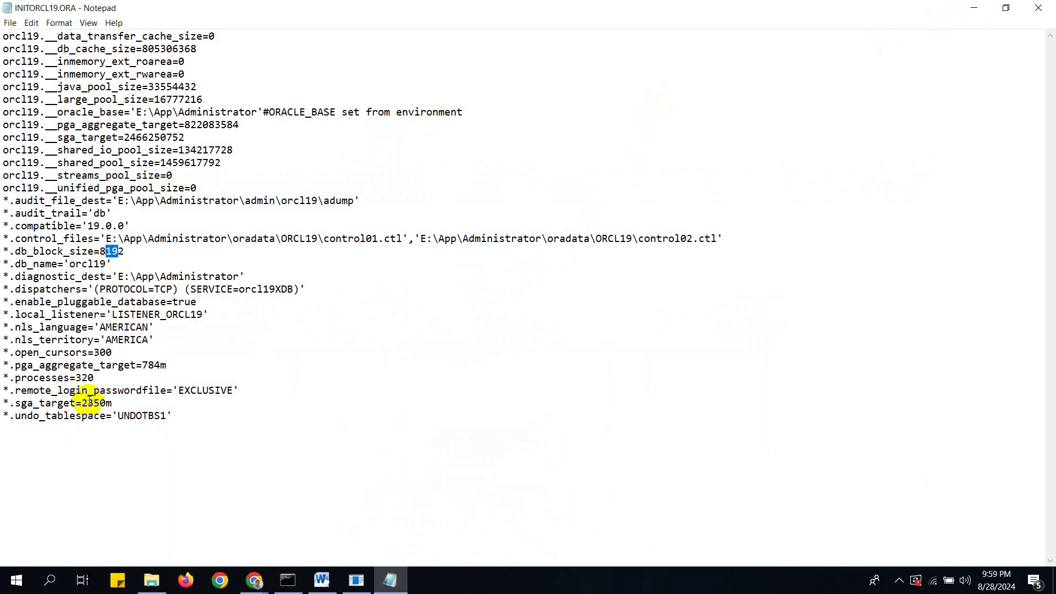
pyautogui.moveTo(82, 403); pyautogui.dragTo(149, 416)
pyautogui.click(125, 416)
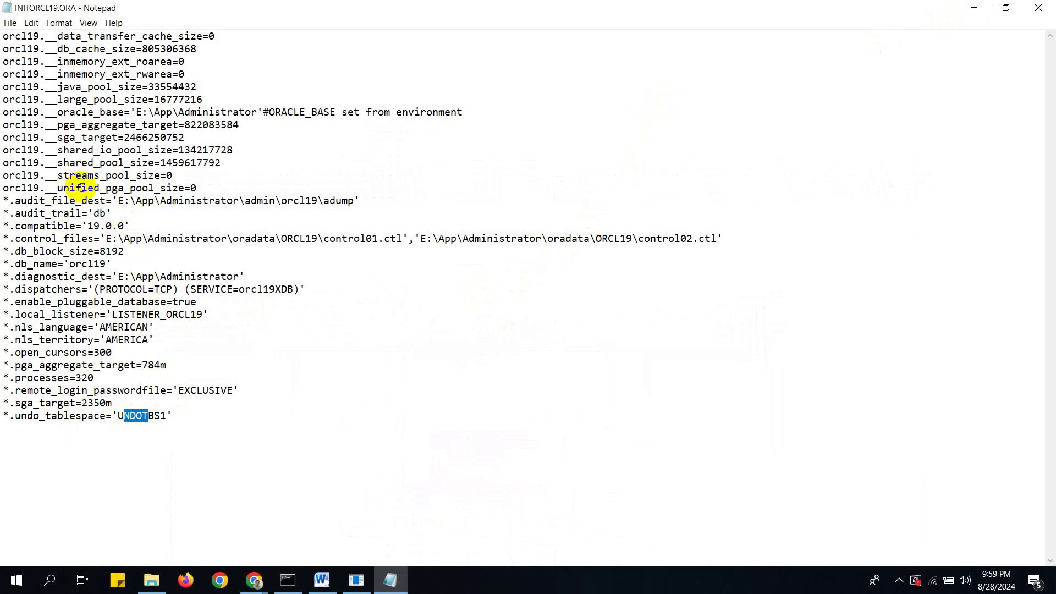
pyautogui.moveTo(70, 176); pyautogui.dragTo(146, 175)
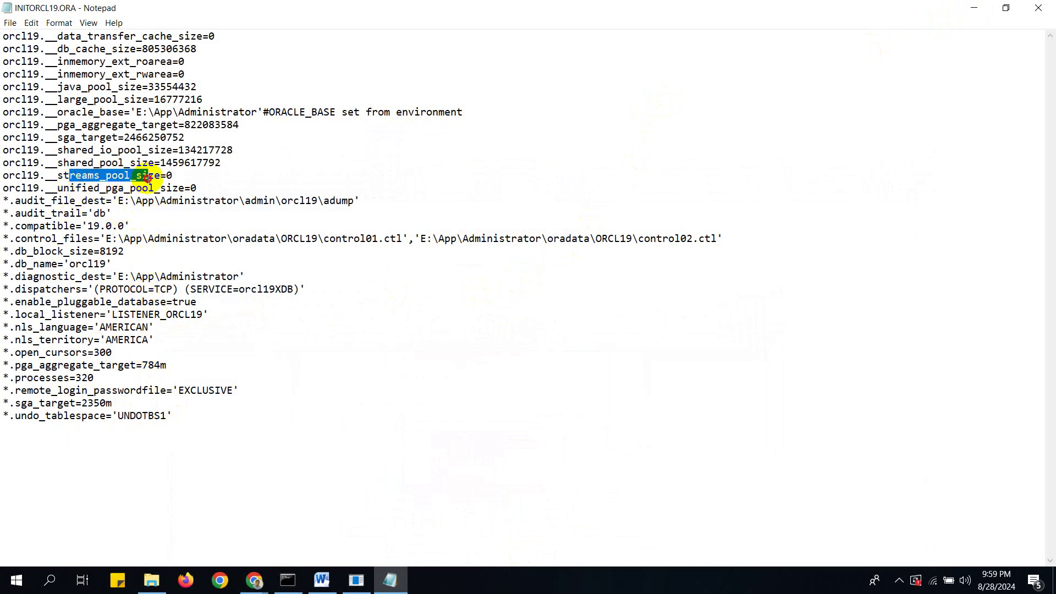
pyautogui.moveTo(82, 163); pyautogui.dragTo(150, 167)
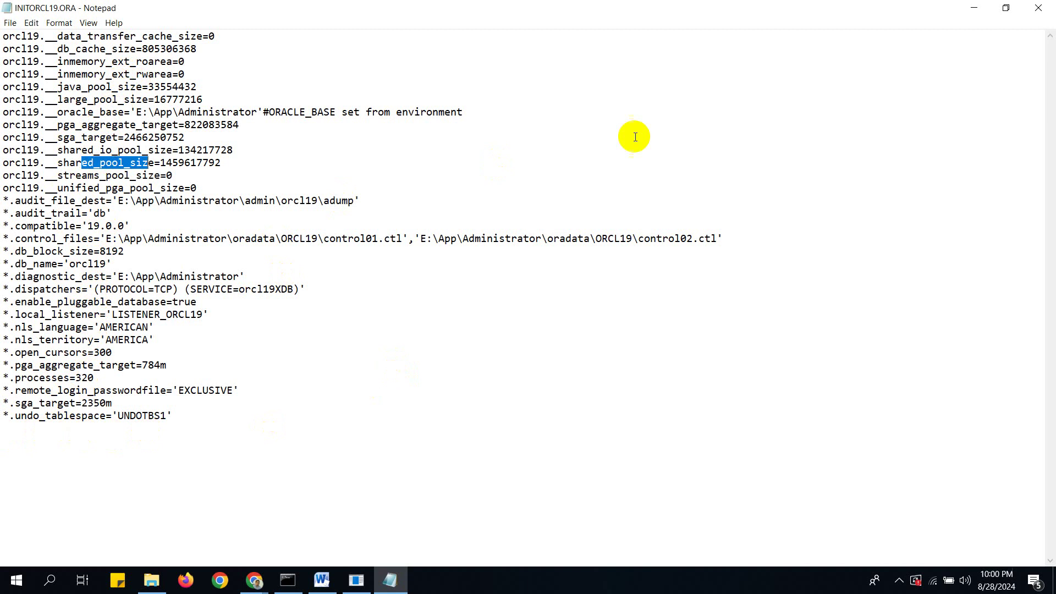
pyautogui.click(357, 583)
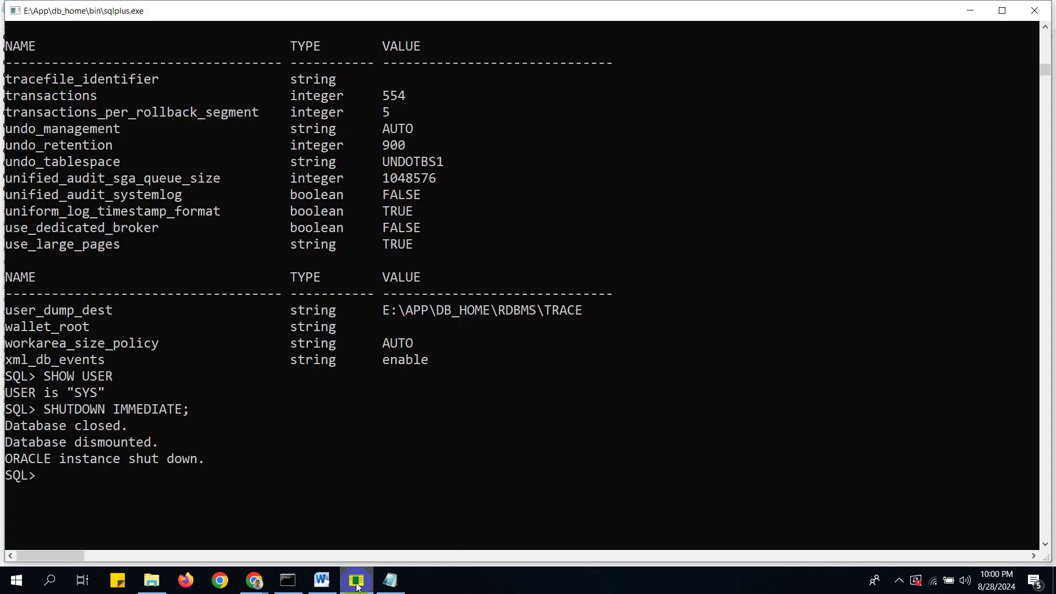
# Step: Reconnect as SYS with SYSDBA privilege and issue STARTUP on the idle orcl19 instance
pyautogui.scroll(2, 333, 284)
pyautogui.scroll(1, 333, 284)
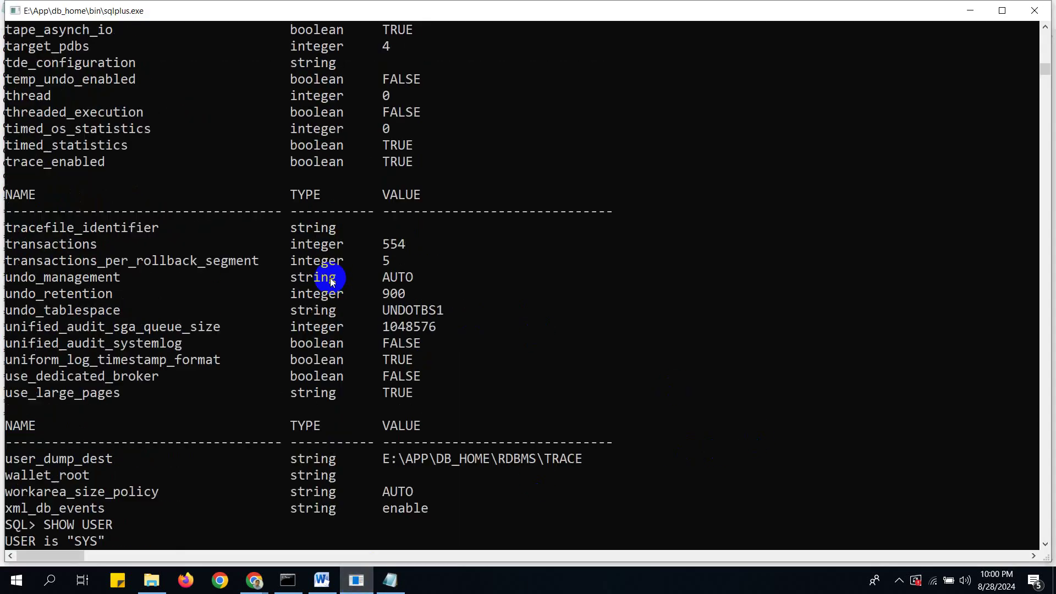
pyautogui.scroll(7, 330, 278)
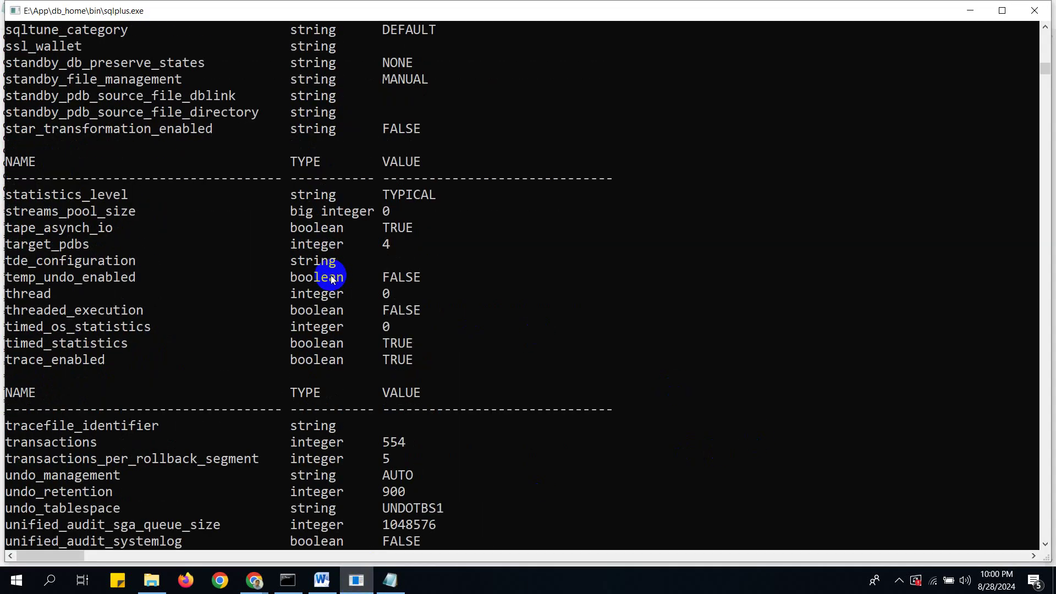
pyautogui.scroll(8, 331, 279)
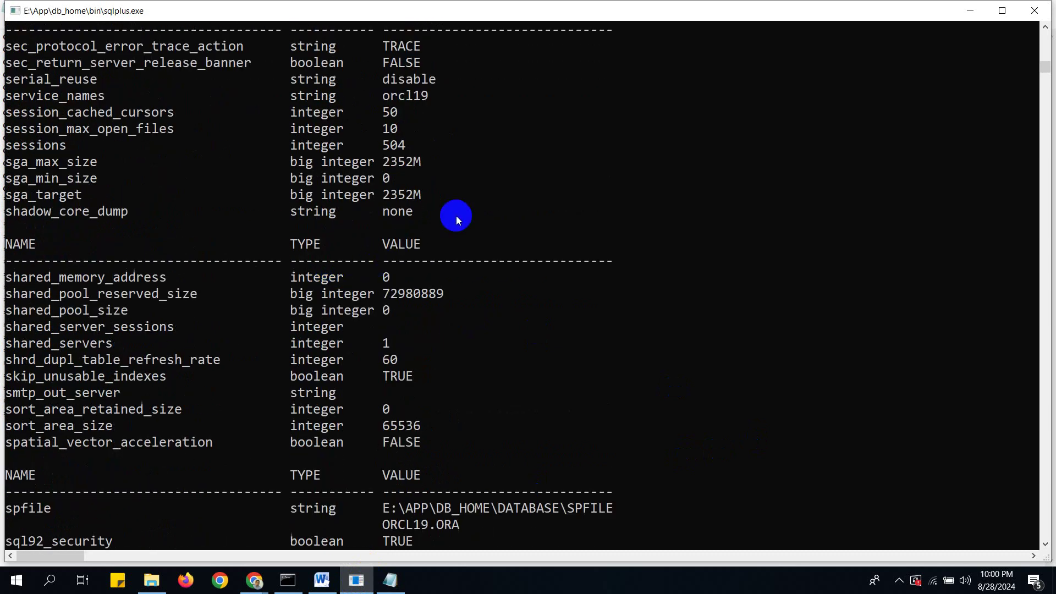
pyautogui.write('STA')
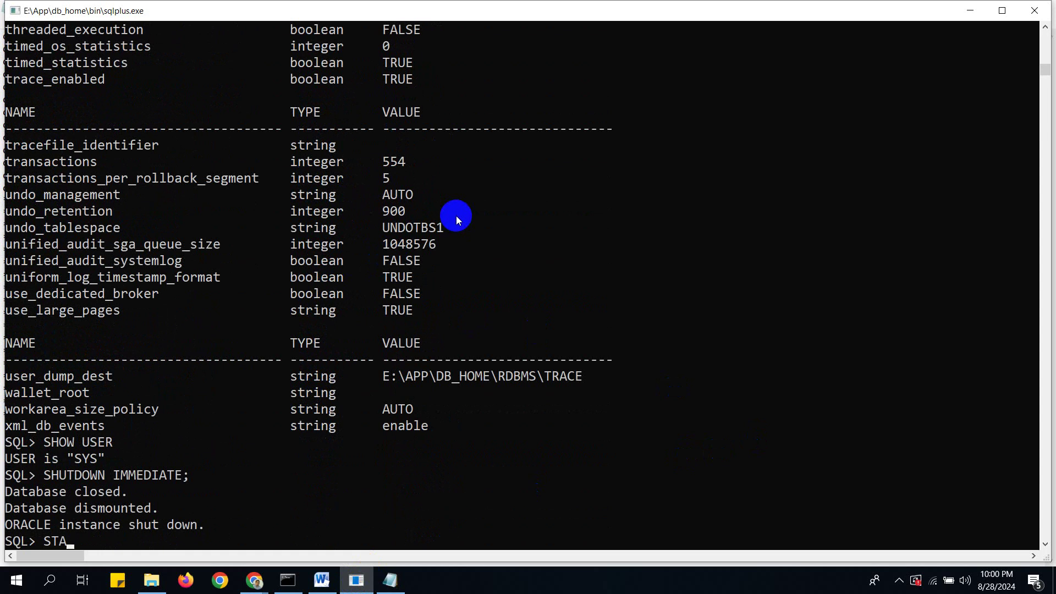
pyautogui.press('BackSpace')
pyautogui.press('BackSpace')
pyautogui.press('BackSpace')
pyautogui.write('CONN SYS/SYS AS SYSD')
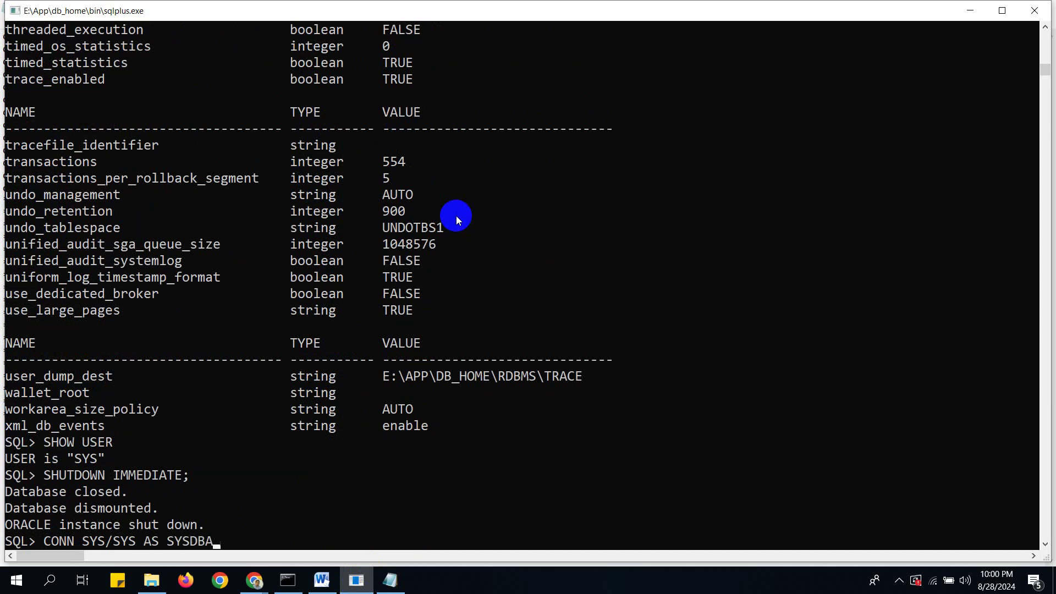
pyautogui.write('BA')
pyautogui.press('Return')
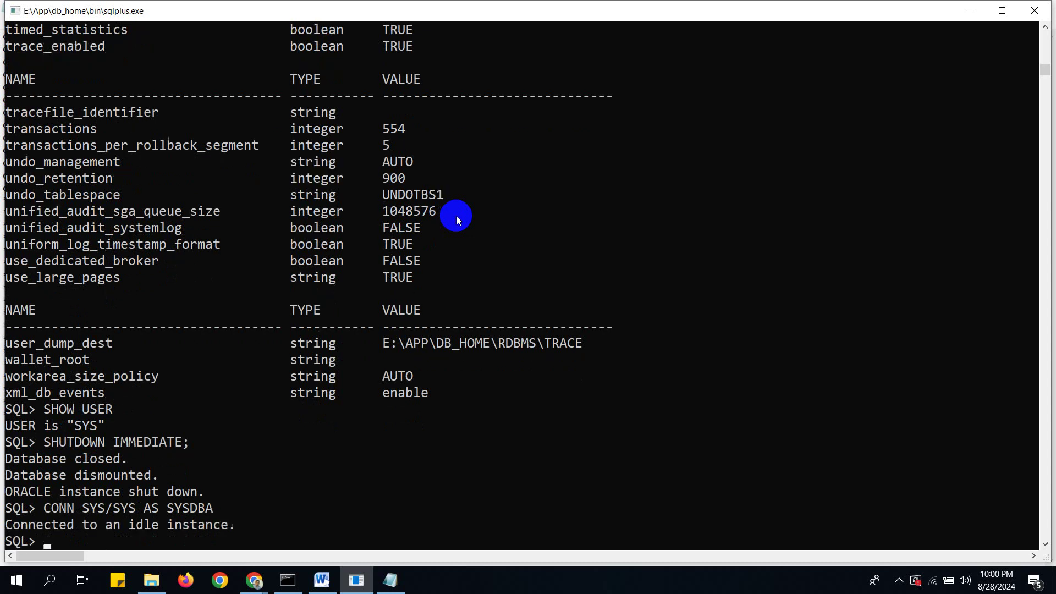
pyautogui.write('STARTUP')
pyautogui.press('Return')
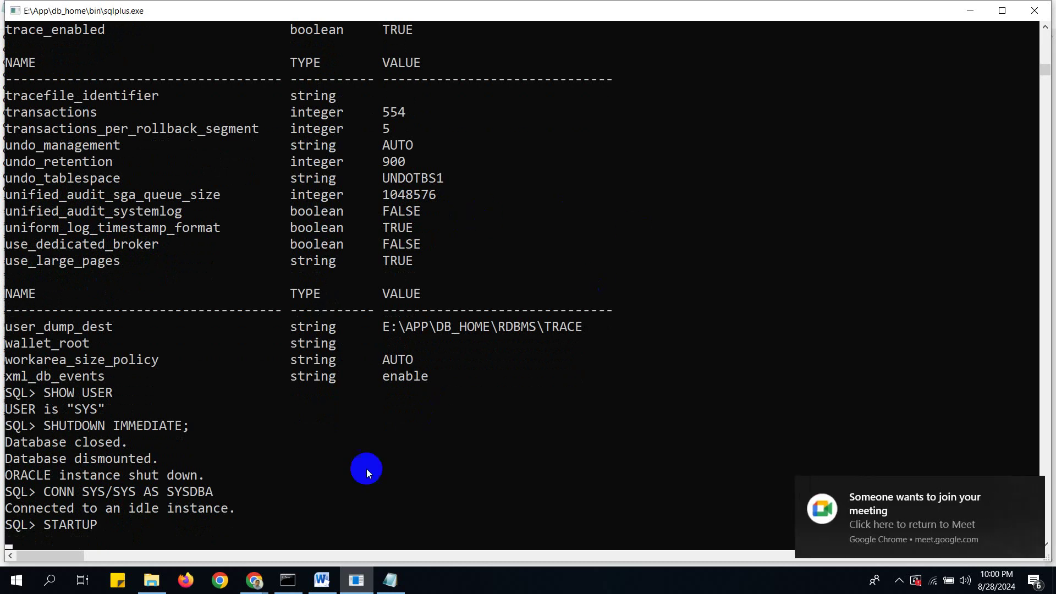
# Step: Admit the waiting Google Meet participant, review the People list, then return to the SQL*Plus startup output
pyautogui.moveTo(256, 582)
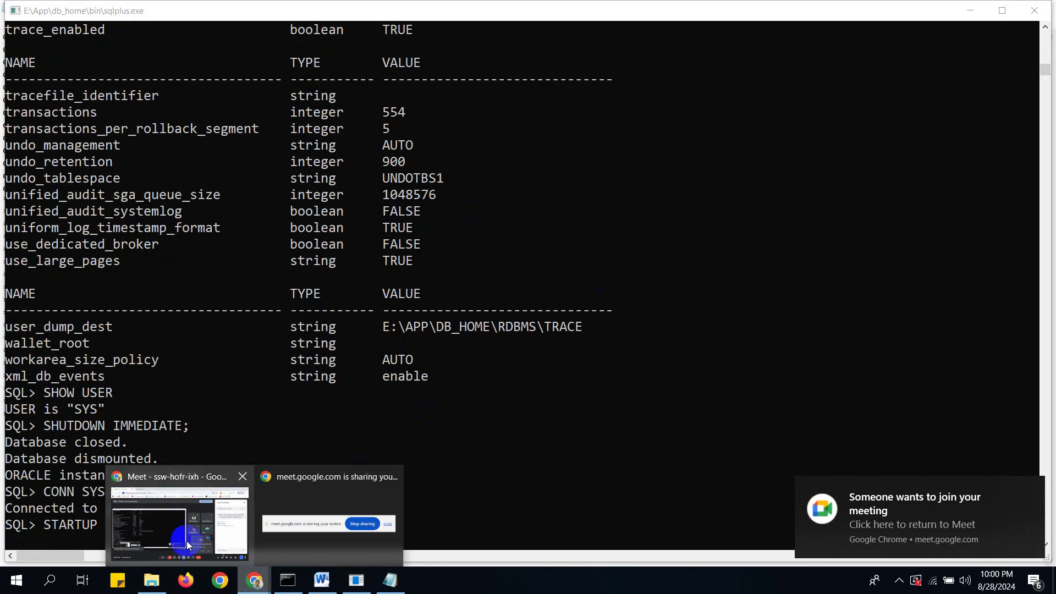
pyautogui.click(175, 527)
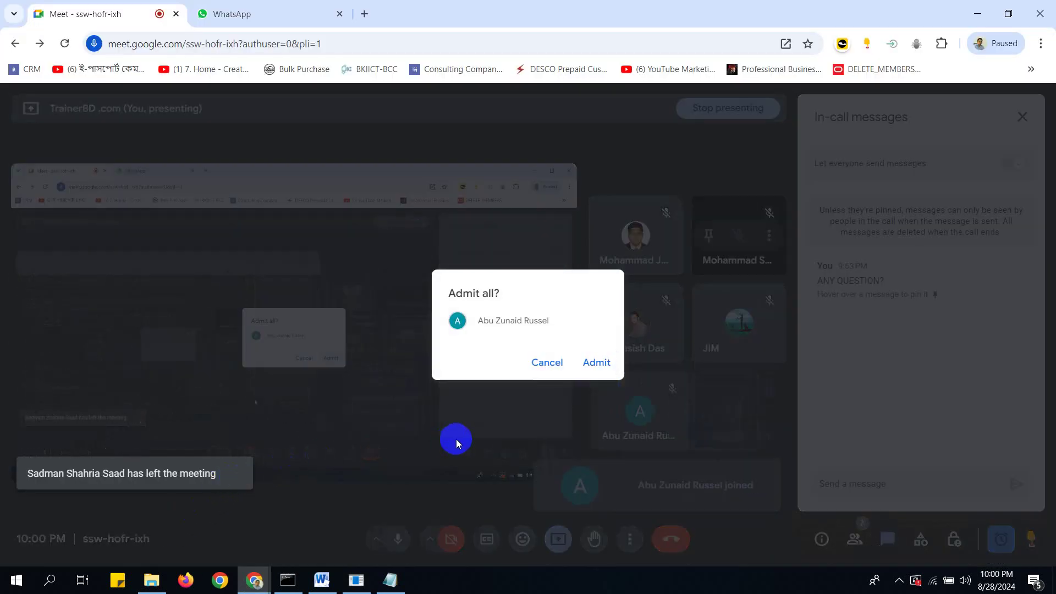
pyautogui.press('Return')
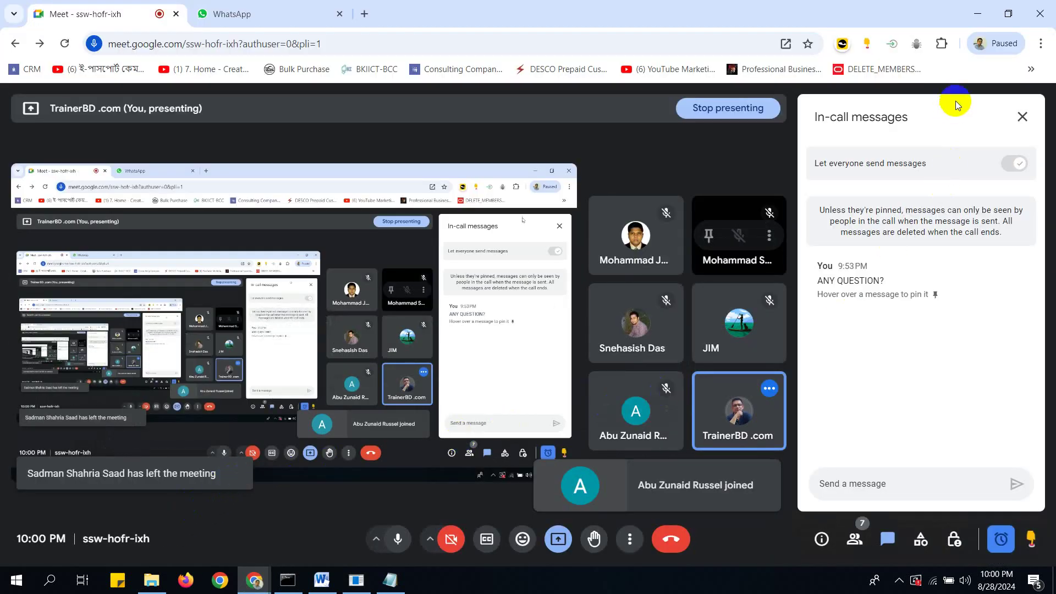
pyautogui.click(1021, 117)
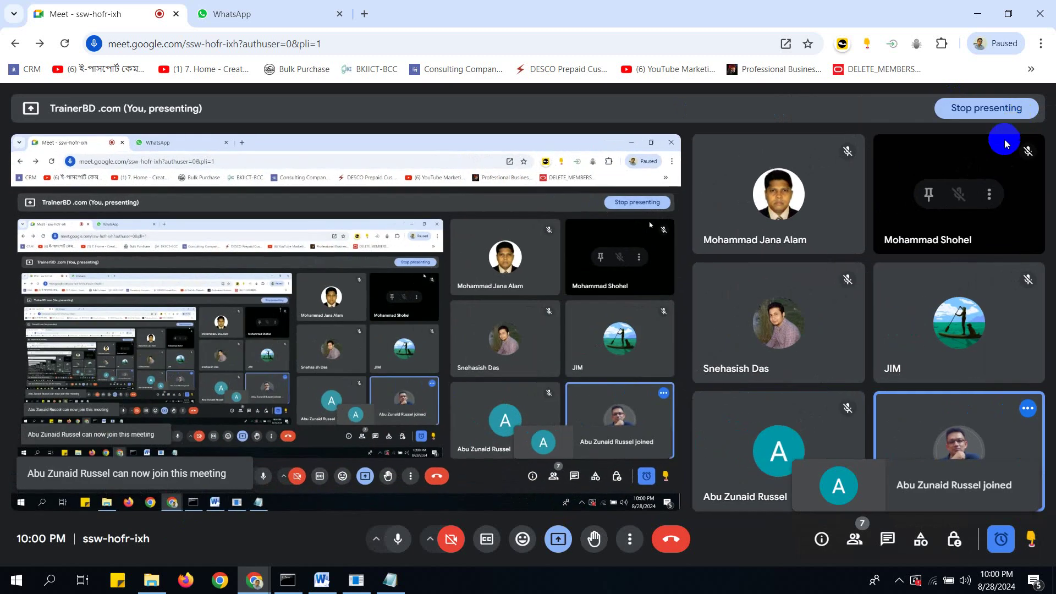
pyautogui.click(854, 539)
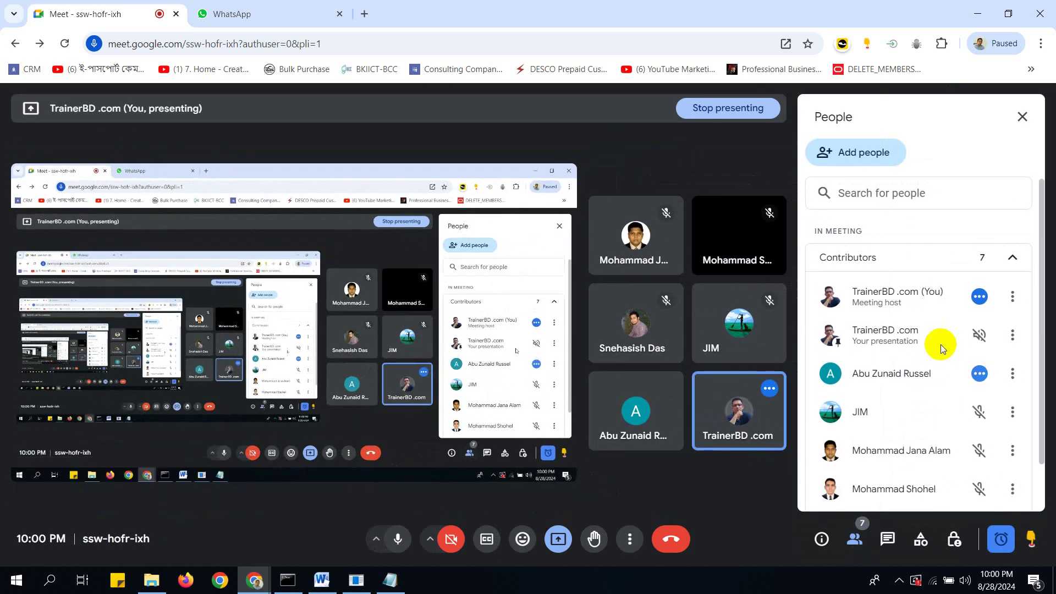
pyautogui.scroll(-2, 941, 344)
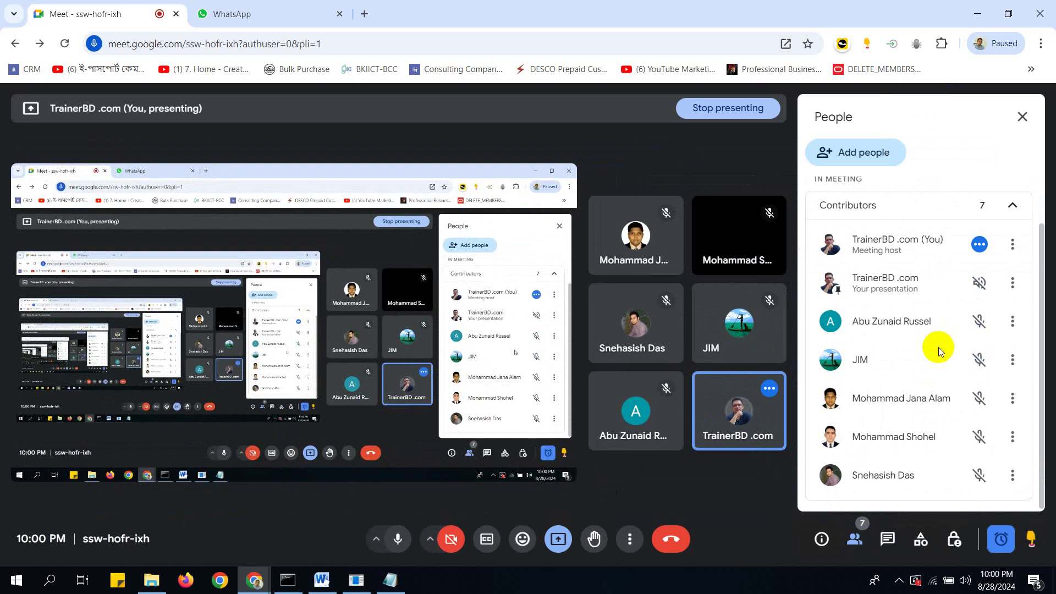
pyautogui.click(357, 587)
pyautogui.scroll(-5, 714, 302)
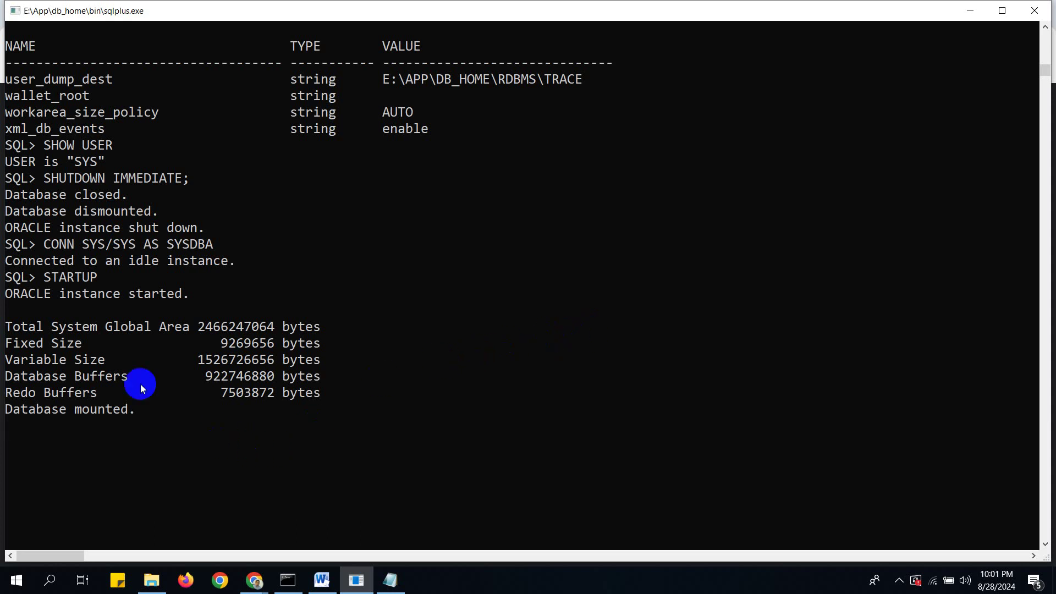
# Step: Close INITORCL19.ORA in Notepad and bring the database folder back up in File Explorer
pyautogui.click(390, 580)
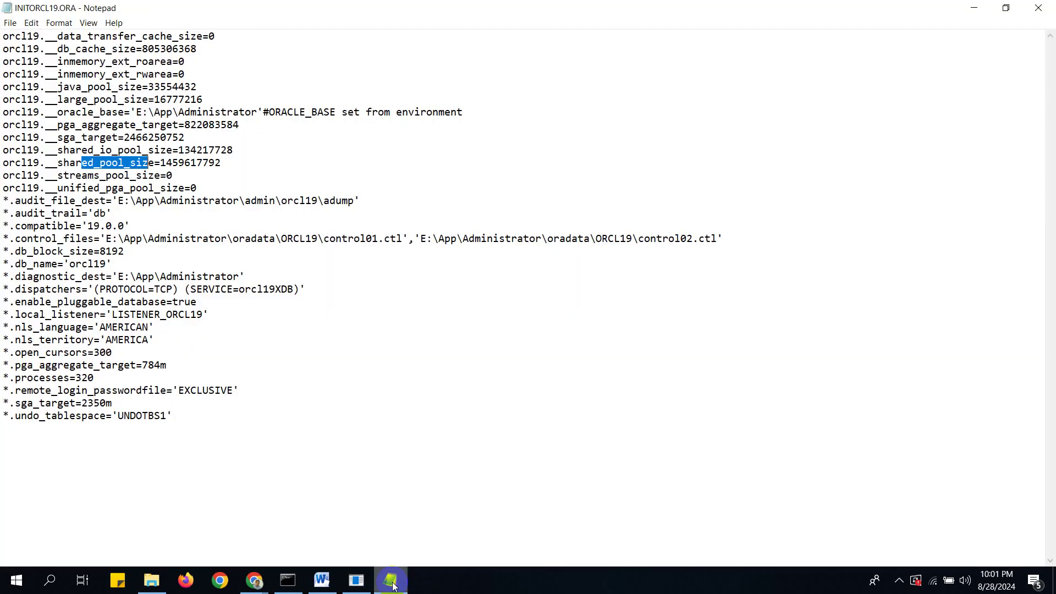
pyautogui.click(1039, 8)
pyautogui.click(152, 580)
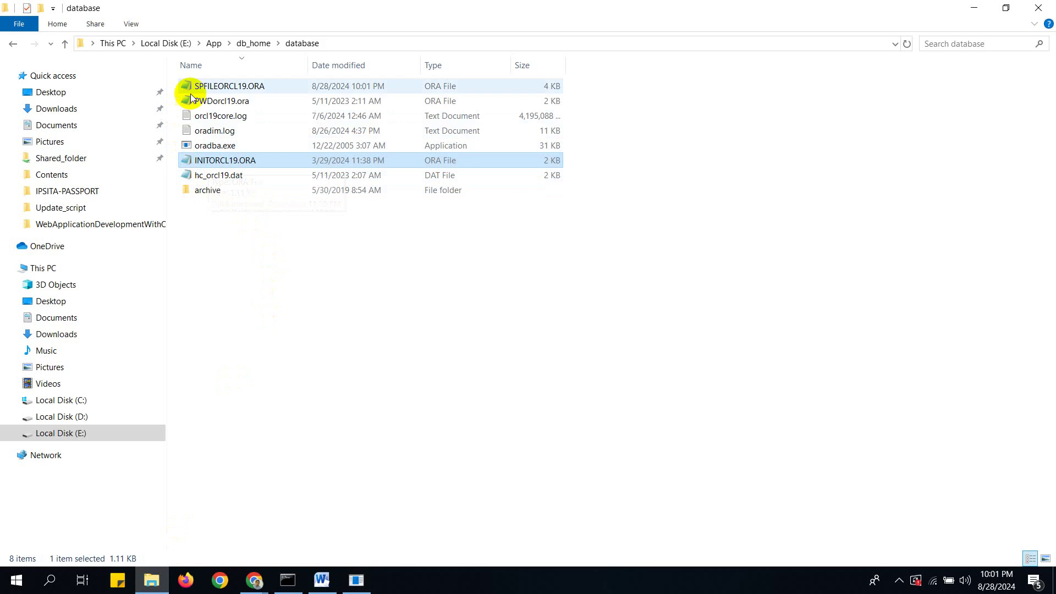
# Step: Show the 04-Oracle Database-Instance Managements.doc lesson and scroll its Oracle Instance Management diagram to the footer
pyautogui.click(205, 86)
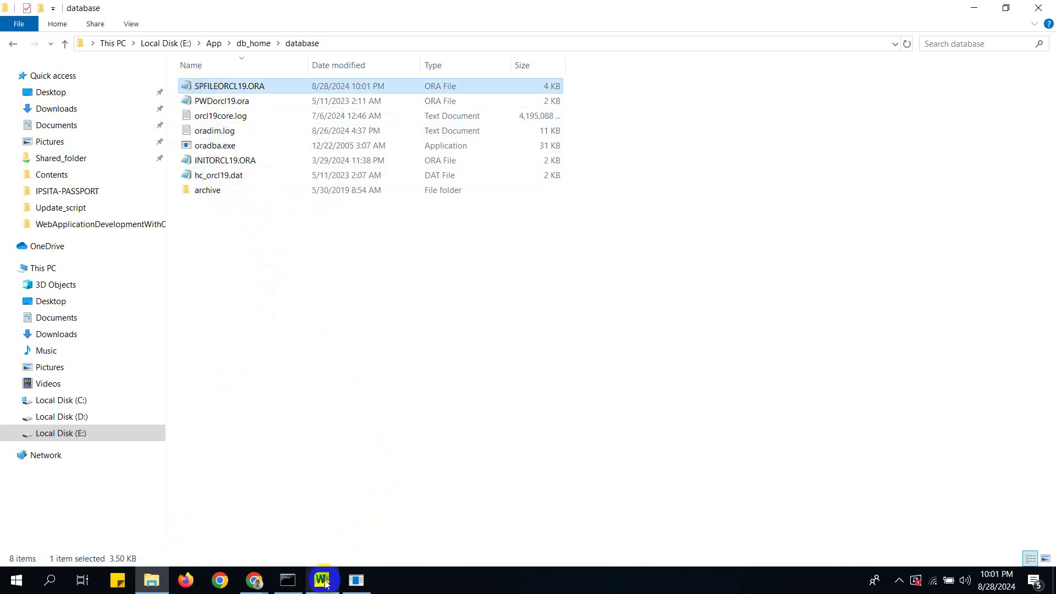
pyautogui.moveTo(326, 583)
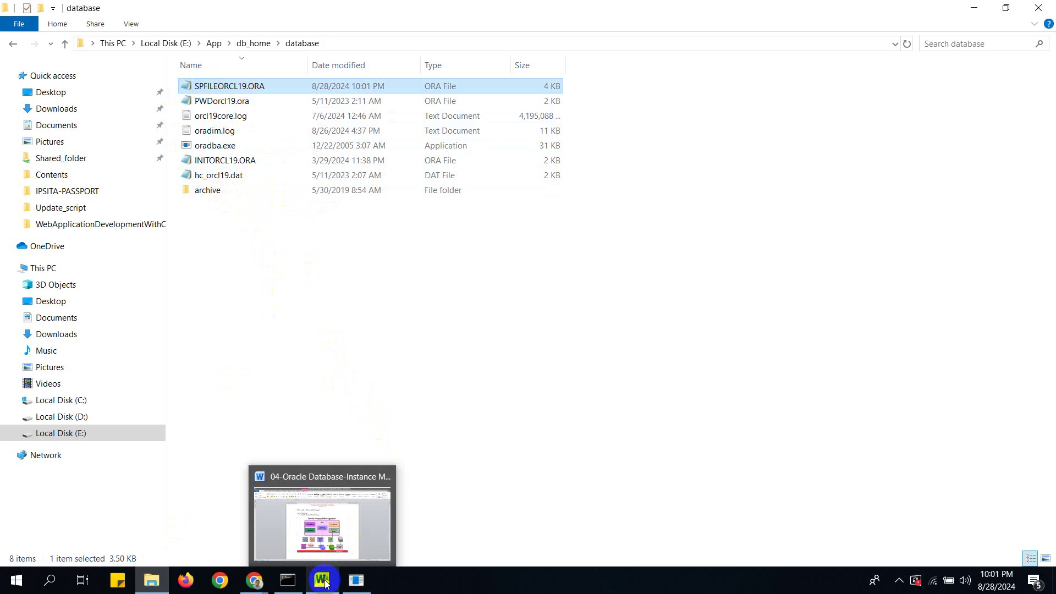
pyautogui.click(346, 534)
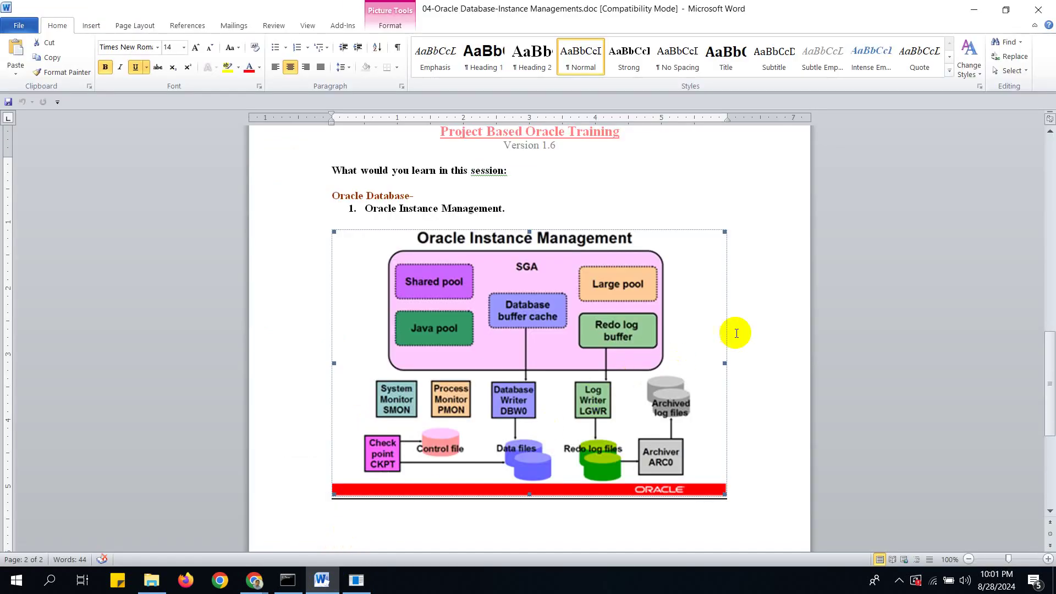
pyautogui.click(770, 313)
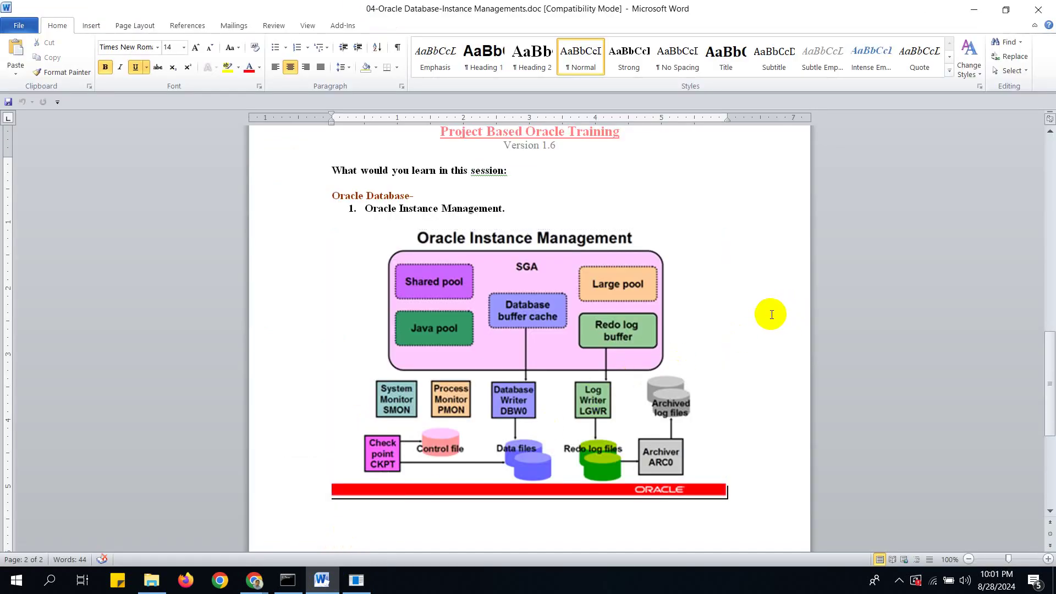
pyautogui.click(362, 588)
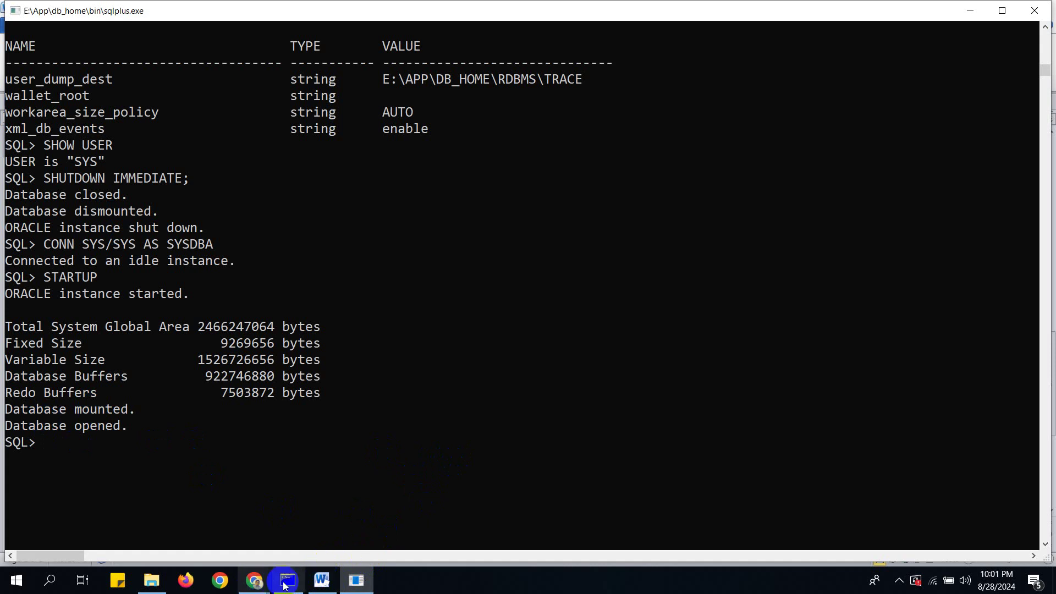
pyautogui.click(322, 580)
pyautogui.click(565, 363)
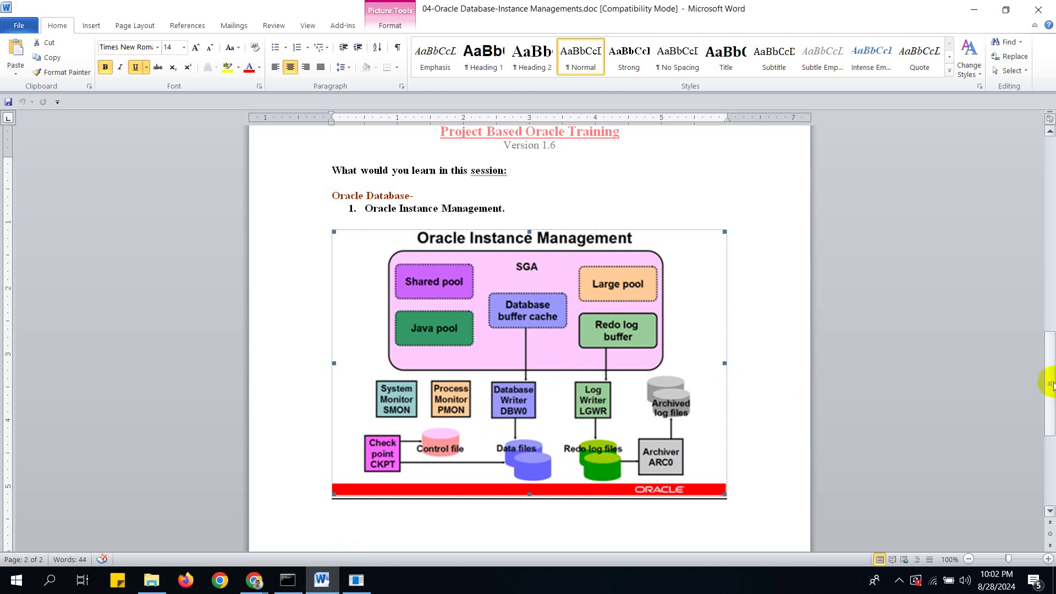
pyautogui.moveTo(1048, 391); pyautogui.dragTo(1033, 489)
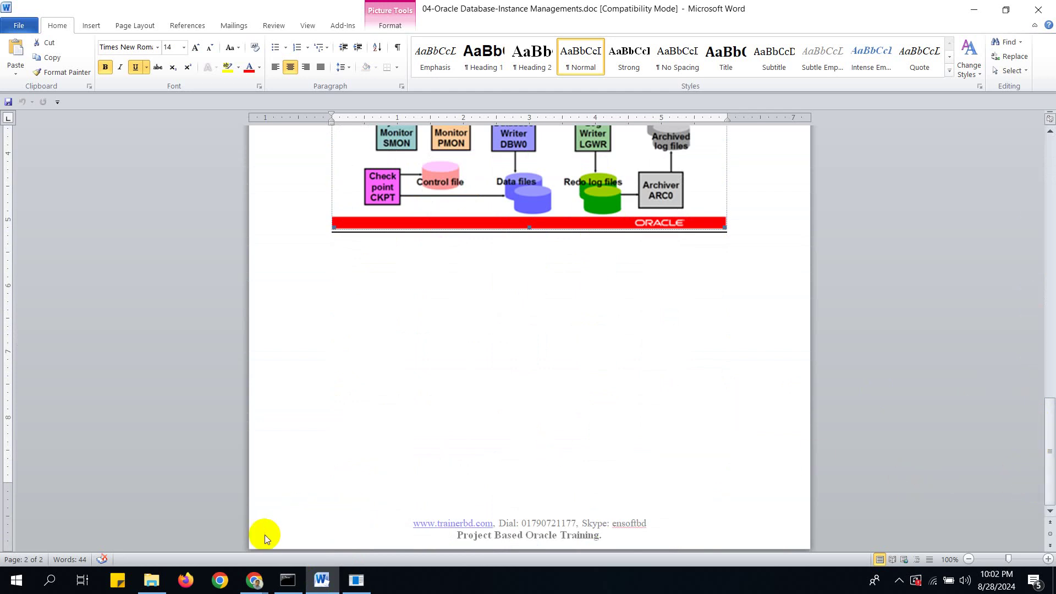
pyautogui.moveTo(148, 590)
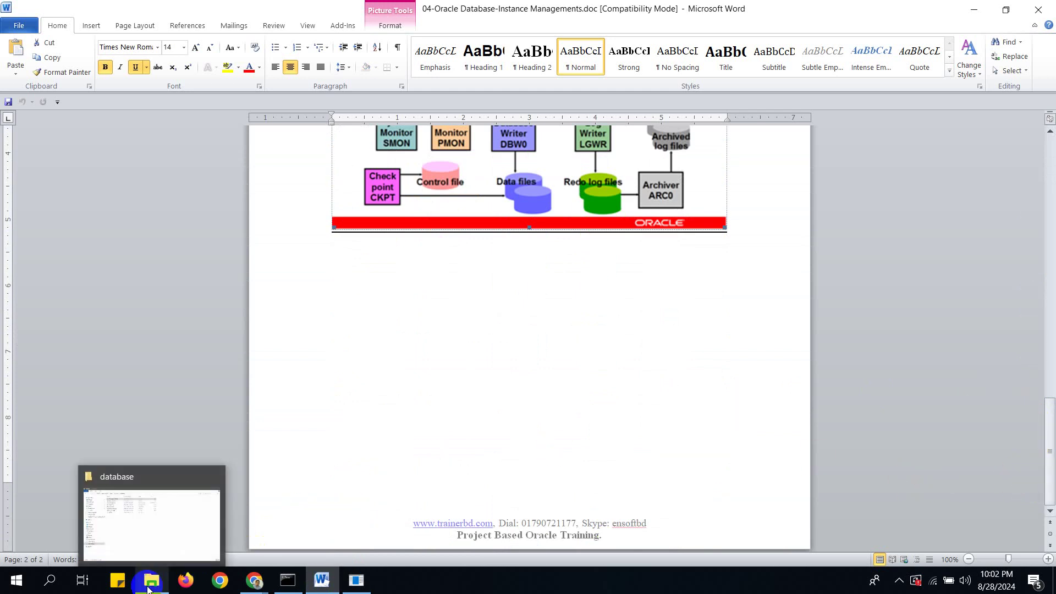
pyautogui.click(528, 338)
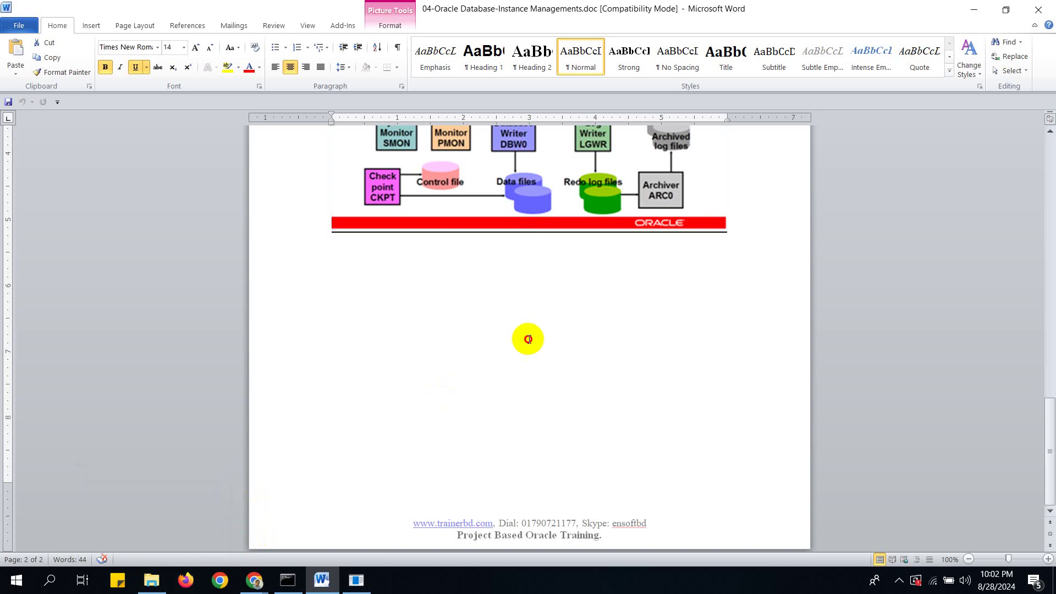
# Step: Browse to E:\WebApplicationDevelopmentInOracleApex\Contents\WebApplicationDevelopmentWithOracleApex in File Explorer
pyautogui.click(153, 584)
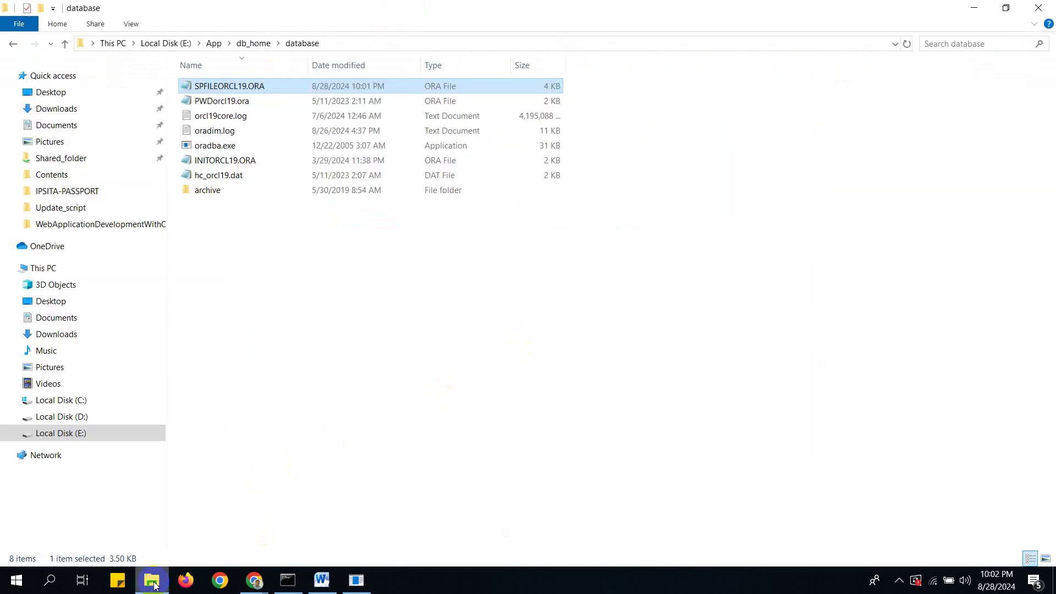
pyautogui.click(83, 433)
pyautogui.click(260, 457)
pyautogui.doubleClick(261, 457)
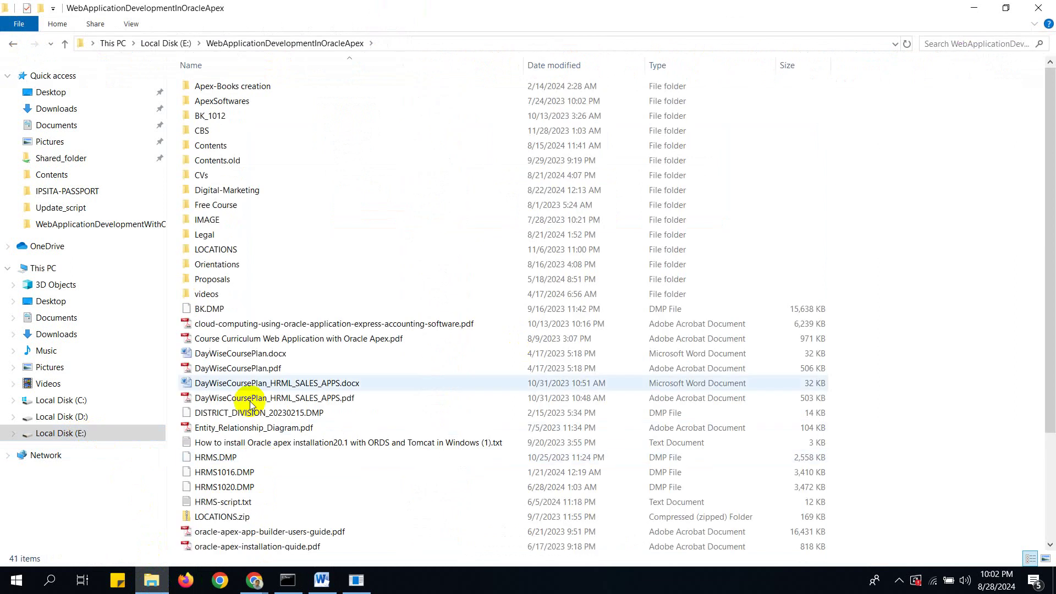
pyautogui.doubleClick(247, 146)
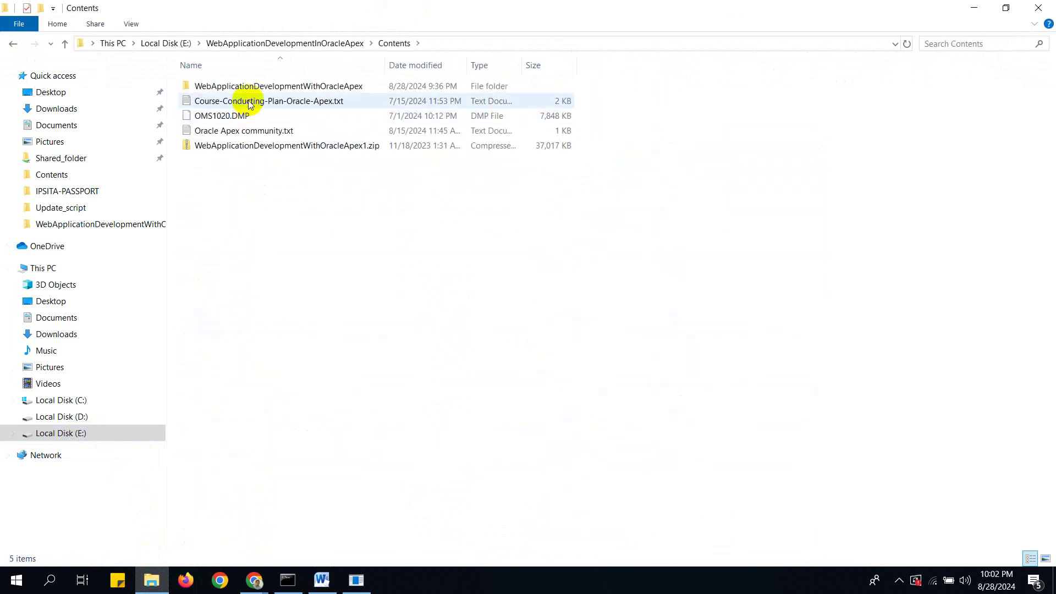
pyautogui.doubleClick(249, 88)
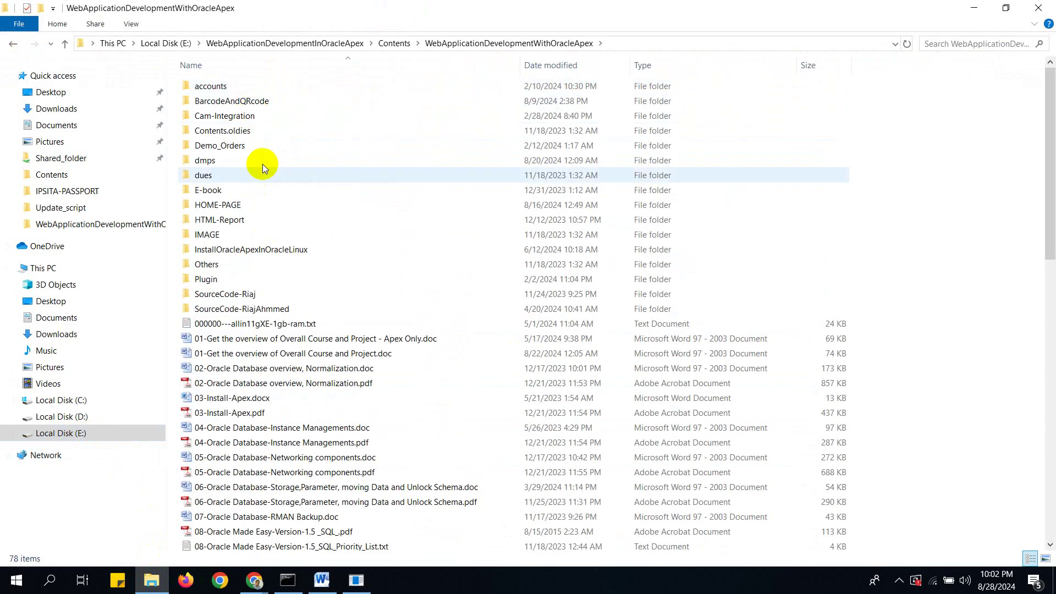
pyautogui.moveTo(1051, 190); pyautogui.dragTo(1052, 202)
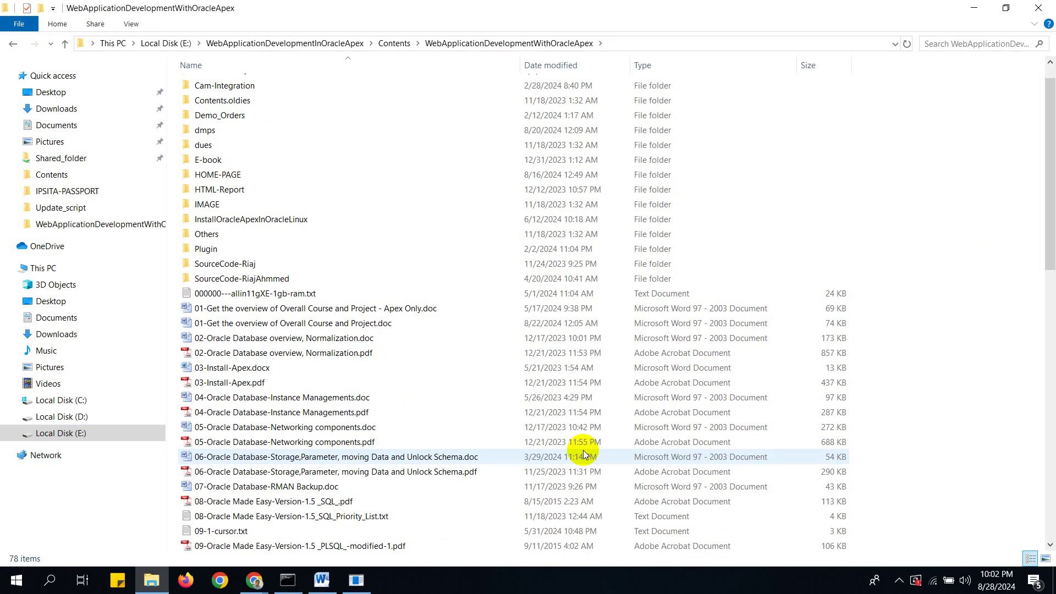
# Step: Open 05-Oracle Database-Networking components.doc in Word, look over its topic list, then return to Explorer
pyautogui.doubleClick(302, 429)
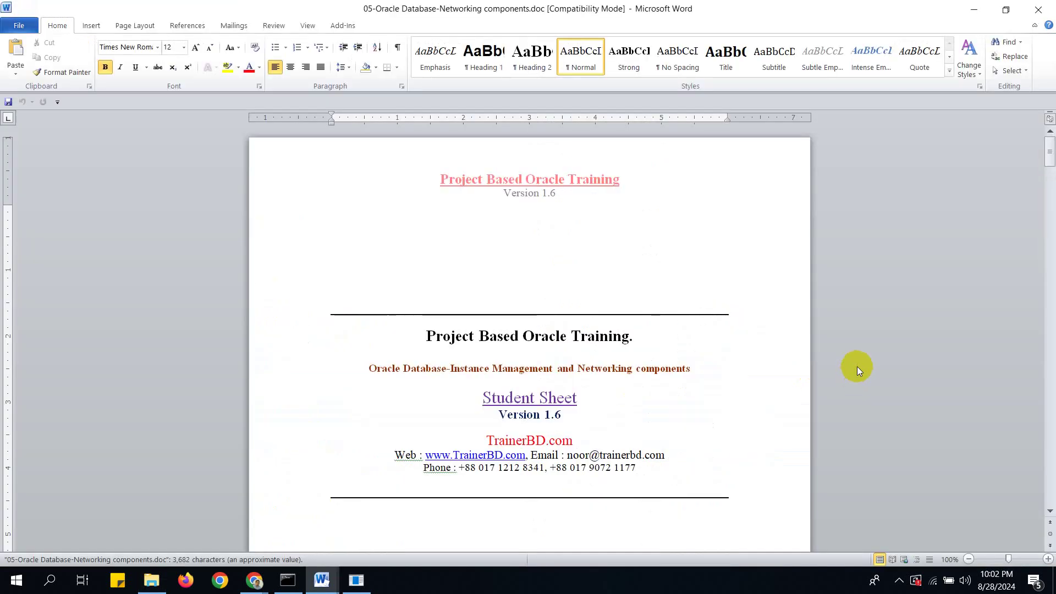
pyautogui.moveTo(1048, 152); pyautogui.dragTo(1048, 199)
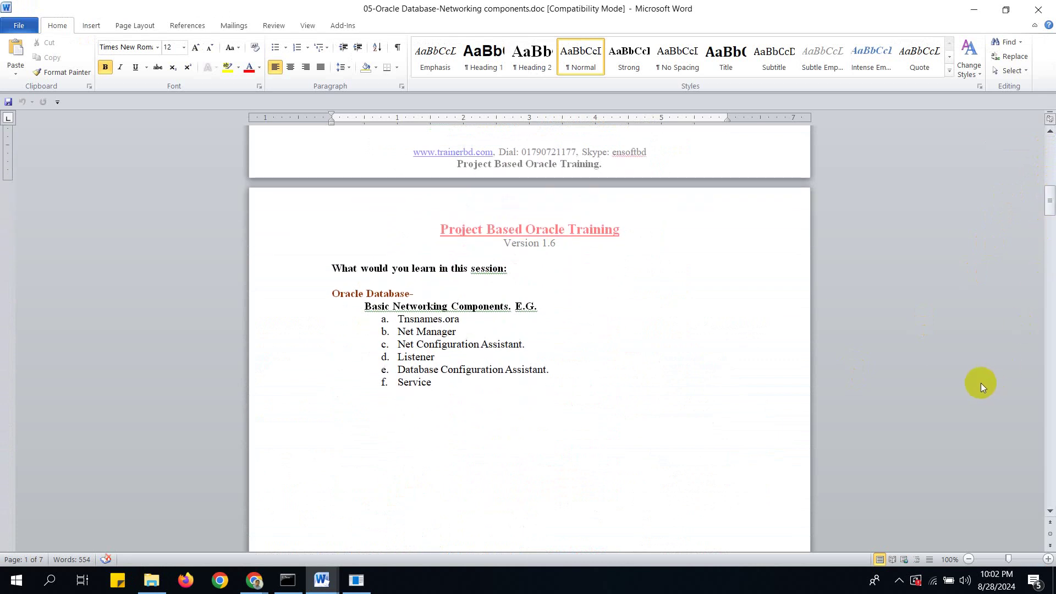
pyautogui.click(623, 461)
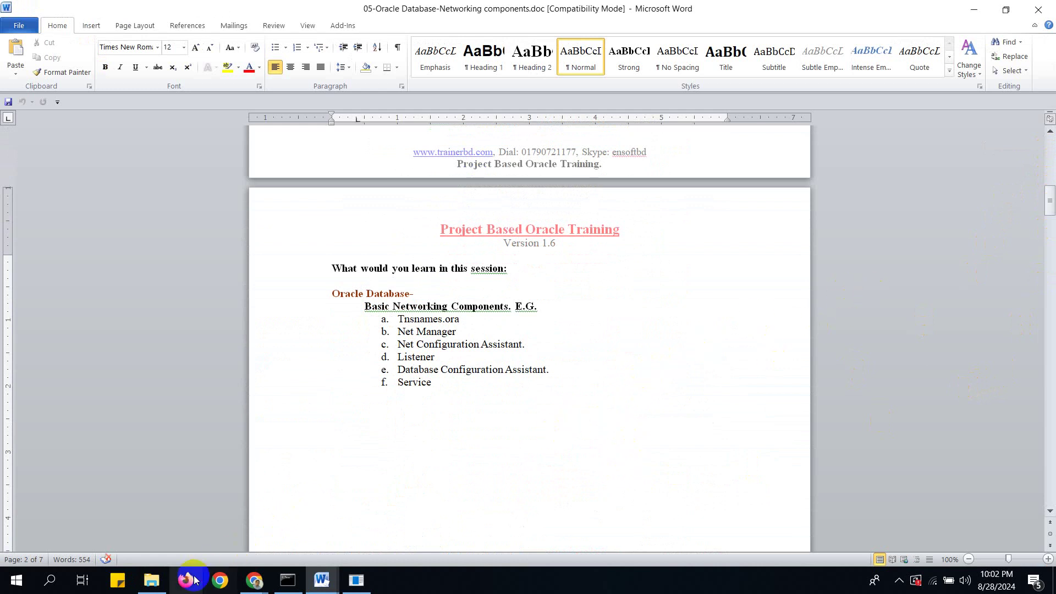
pyautogui.click(156, 584)
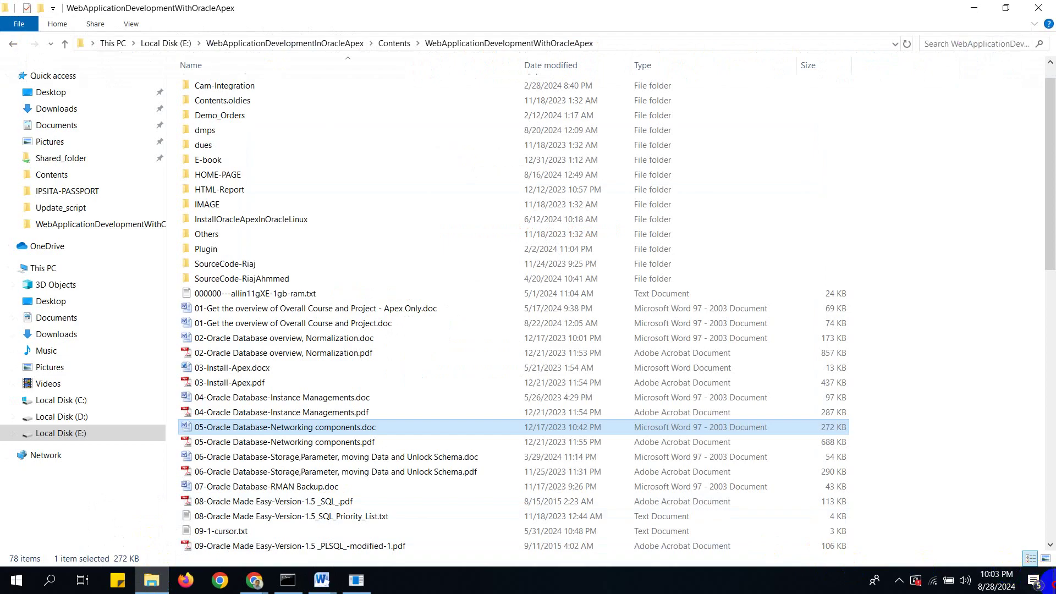
# Step: Open This PC full-screen and browse to E:\App\db_home
pyautogui.click(1051, 582)
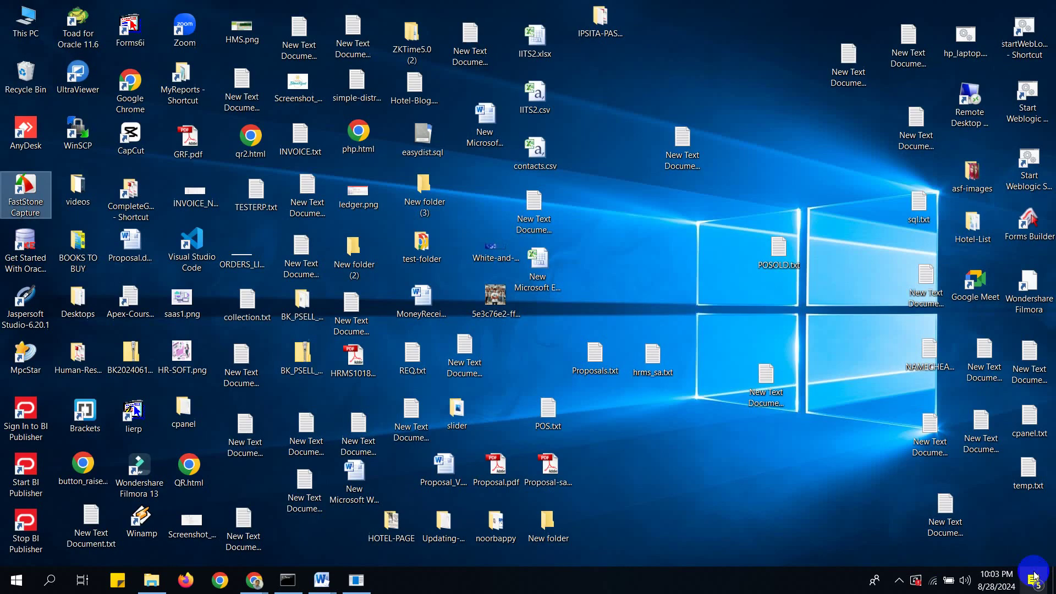
pyautogui.doubleClick(22, 29)
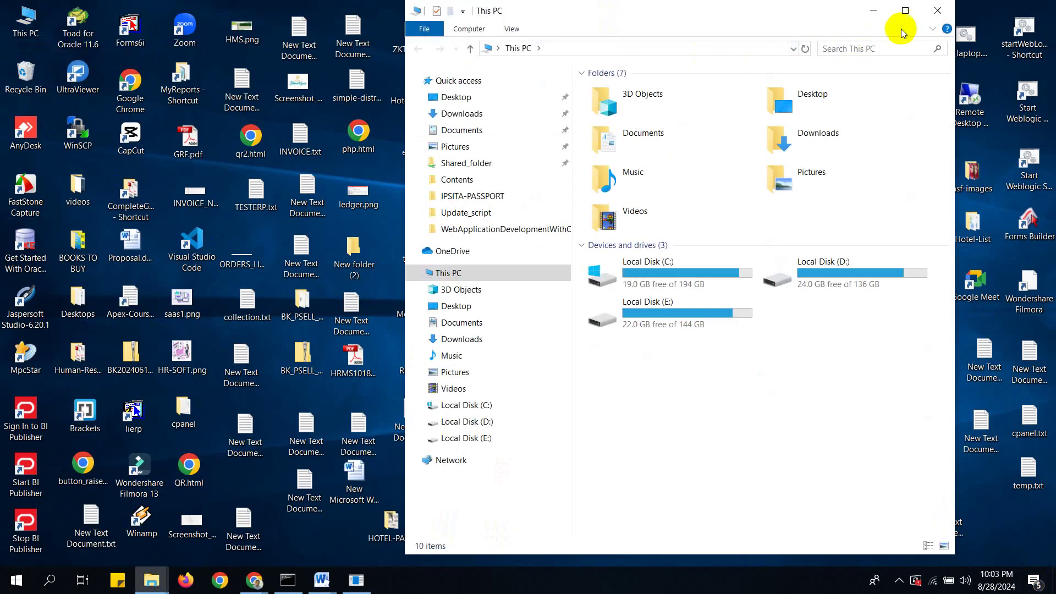
pyautogui.click(905, 10)
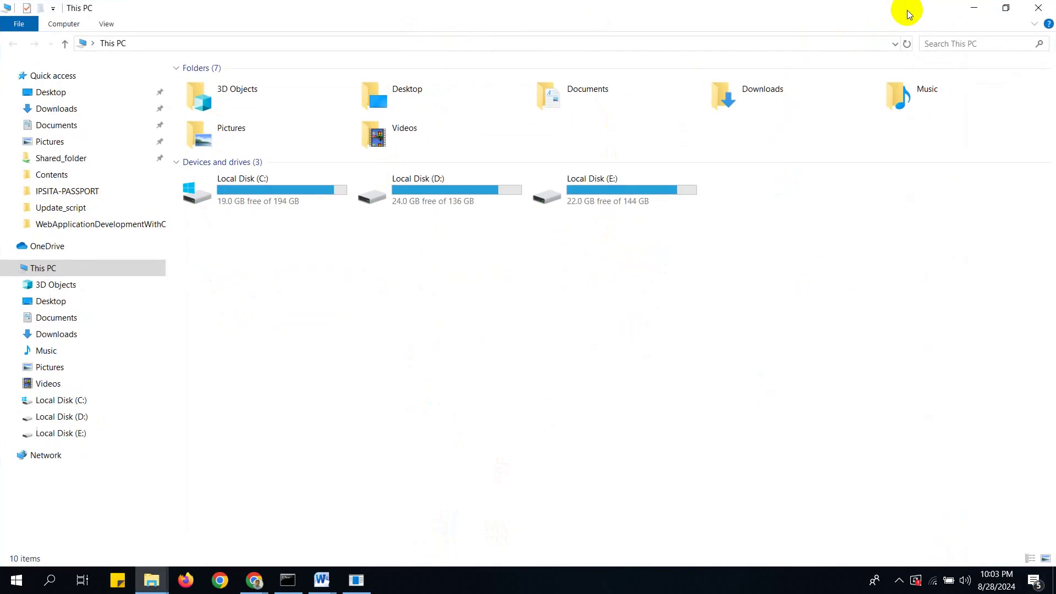
pyautogui.doubleClick(594, 199)
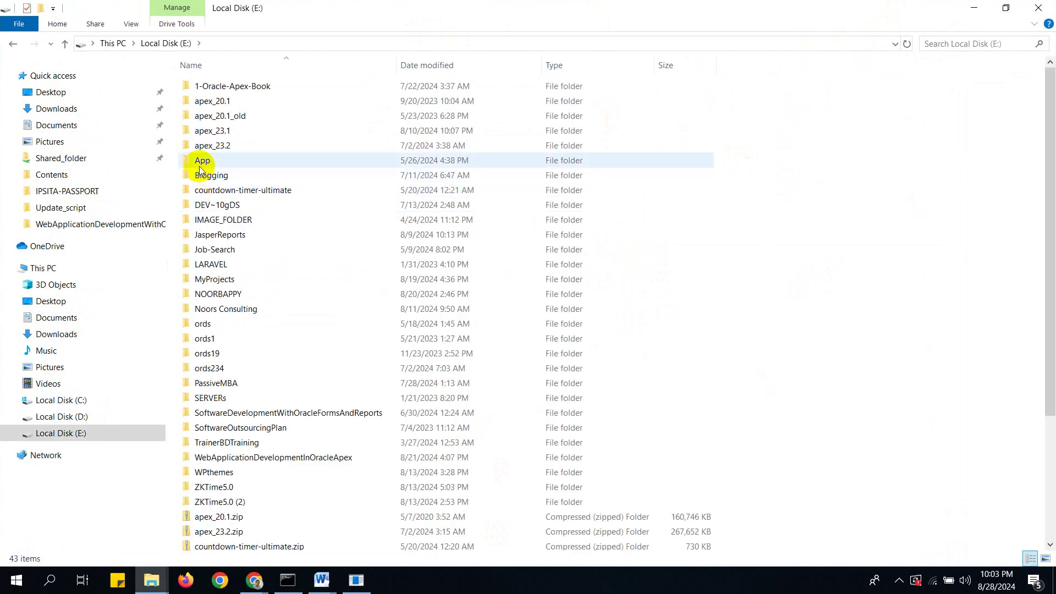
pyautogui.doubleClick(201, 163)
pyautogui.click(206, 104)
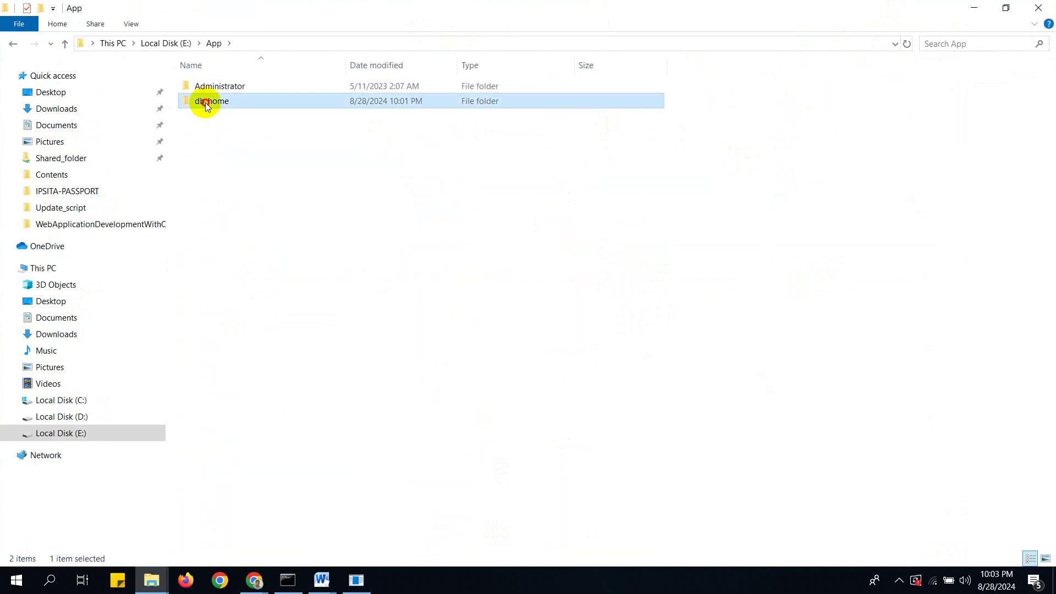
pyautogui.doubleClick(205, 102)
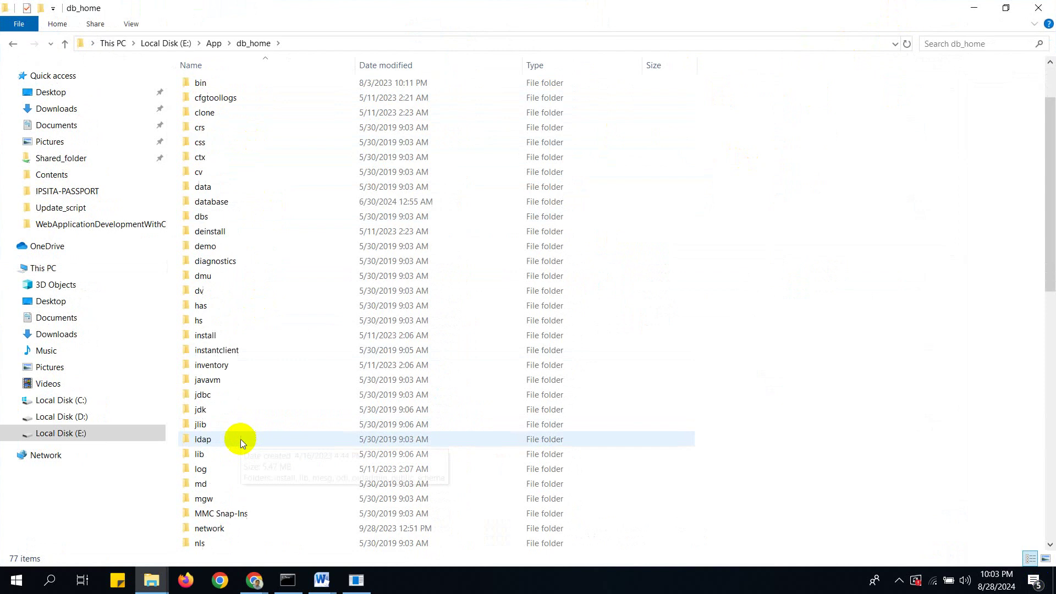
# Step: Open tnsnames.ora from network\admin in a maximized Notepad window
pyautogui.scroll(-1, 238, 451)
pyautogui.doubleClick(213, 482)
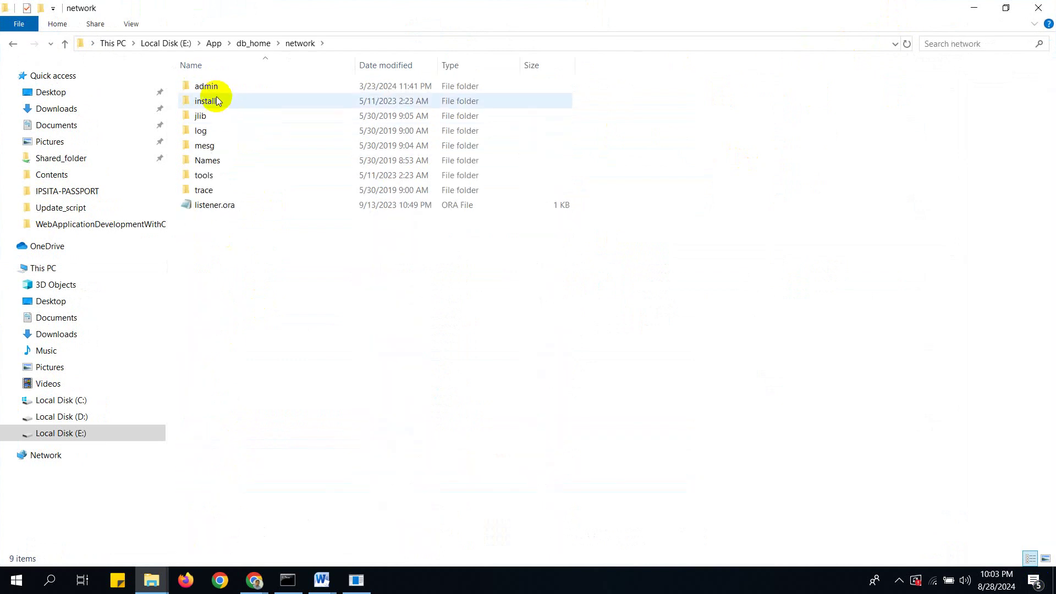
pyautogui.doubleClick(208, 86)
pyautogui.click(200, 146)
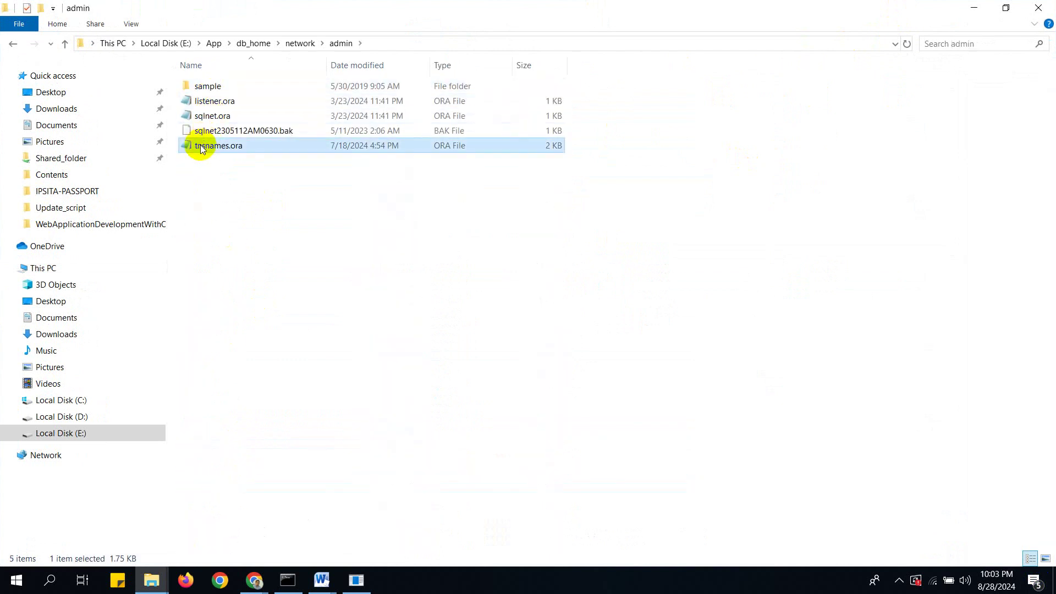
pyautogui.doubleClick(199, 147)
pyautogui.doubleClick(601, 54)
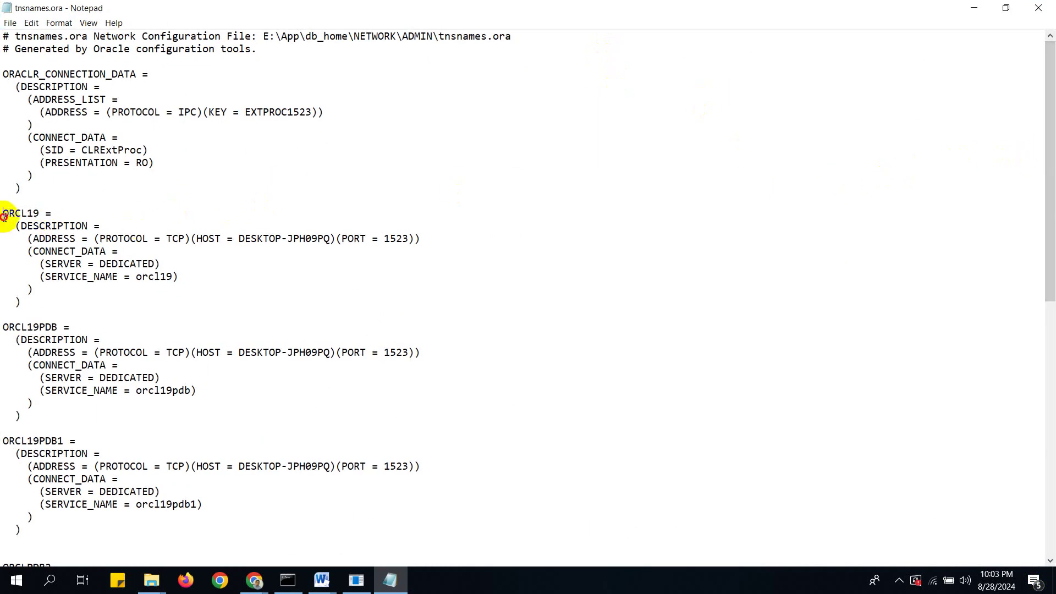
pyautogui.moveTo(3, 215); pyautogui.dragTo(33, 215)
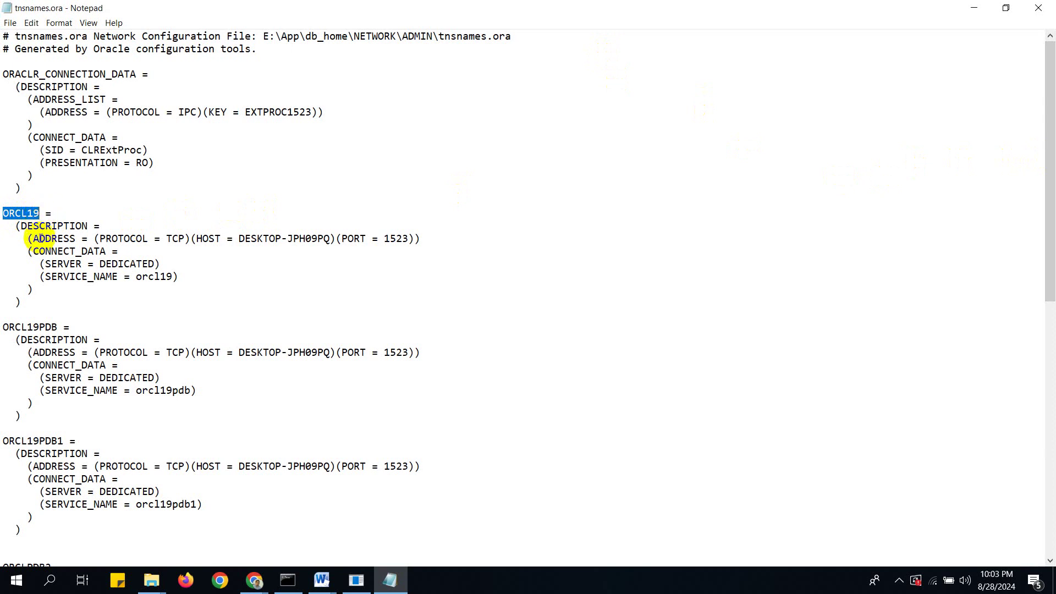
pyautogui.moveTo(3, 213); pyautogui.dragTo(17, 213)
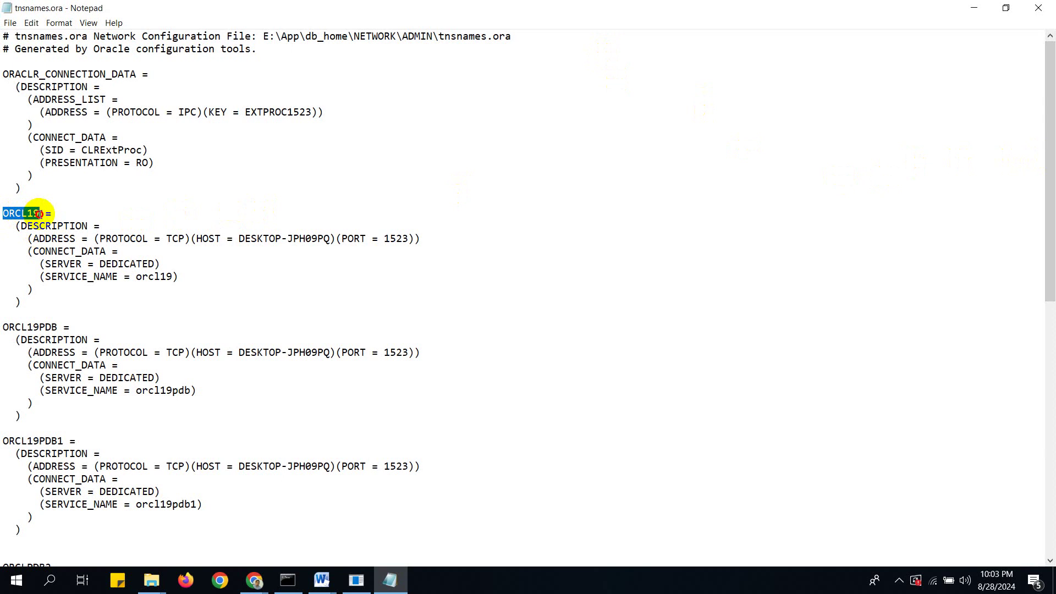
pyautogui.click(137, 239)
pyautogui.moveTo(4, 214); pyautogui.dragTo(25, 214)
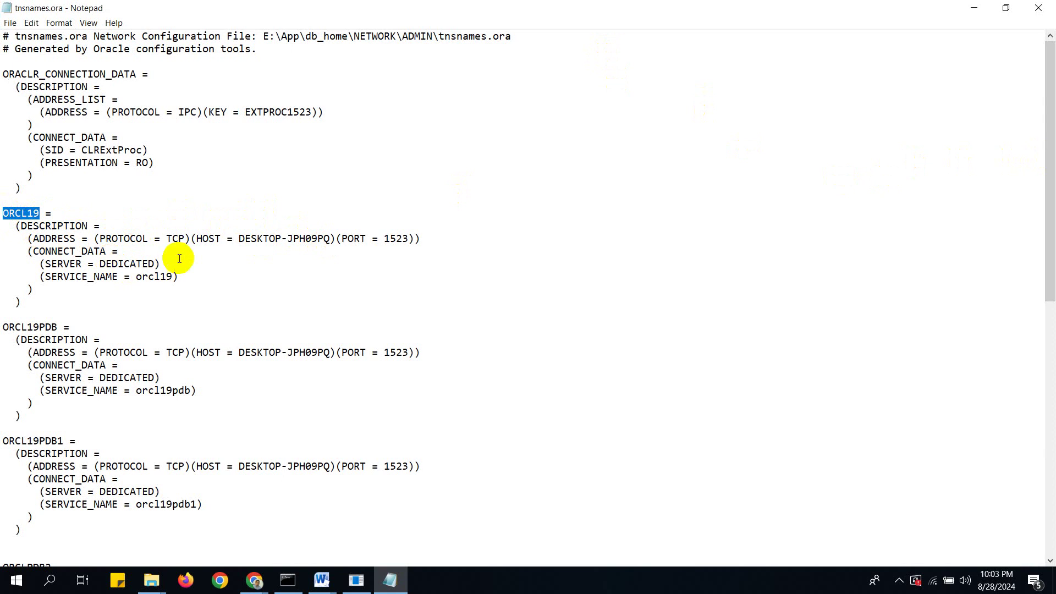
pyautogui.moveTo(160, 229); pyautogui.dragTo(175, 238)
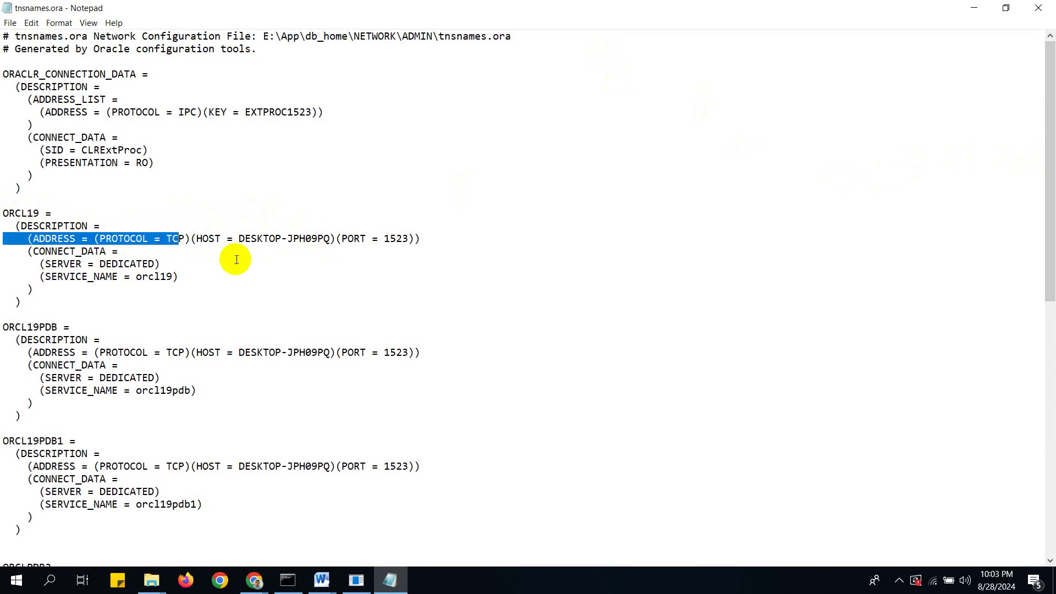
pyautogui.moveTo(238, 238); pyautogui.dragTo(329, 238)
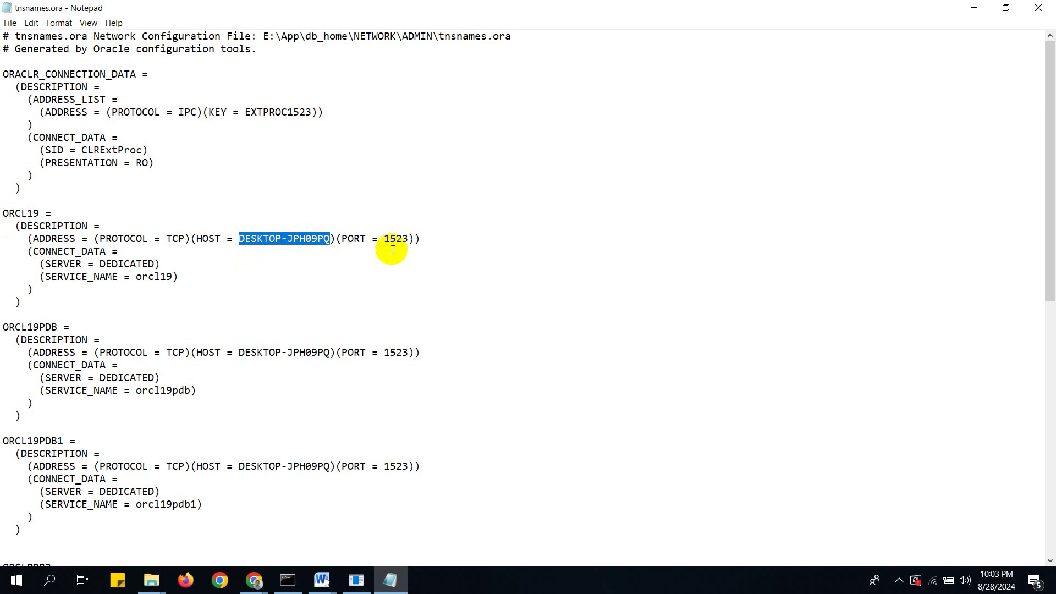
pyautogui.click(385, 238)
pyautogui.moveTo(393, 238); pyautogui.dragTo(405, 237)
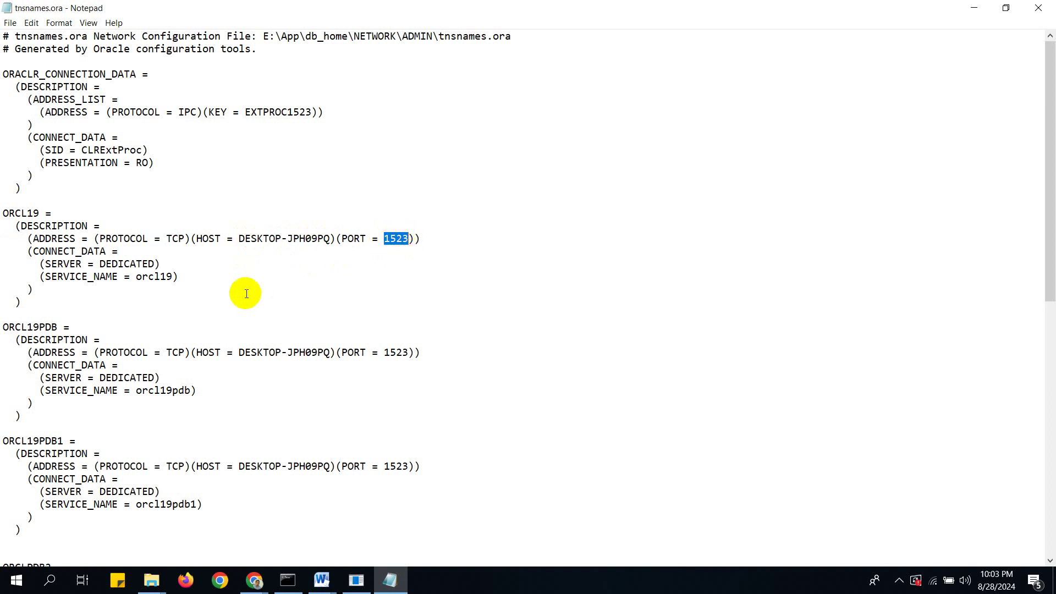
pyautogui.click(139, 277)
pyautogui.moveTo(141, 276); pyautogui.dragTo(172, 277)
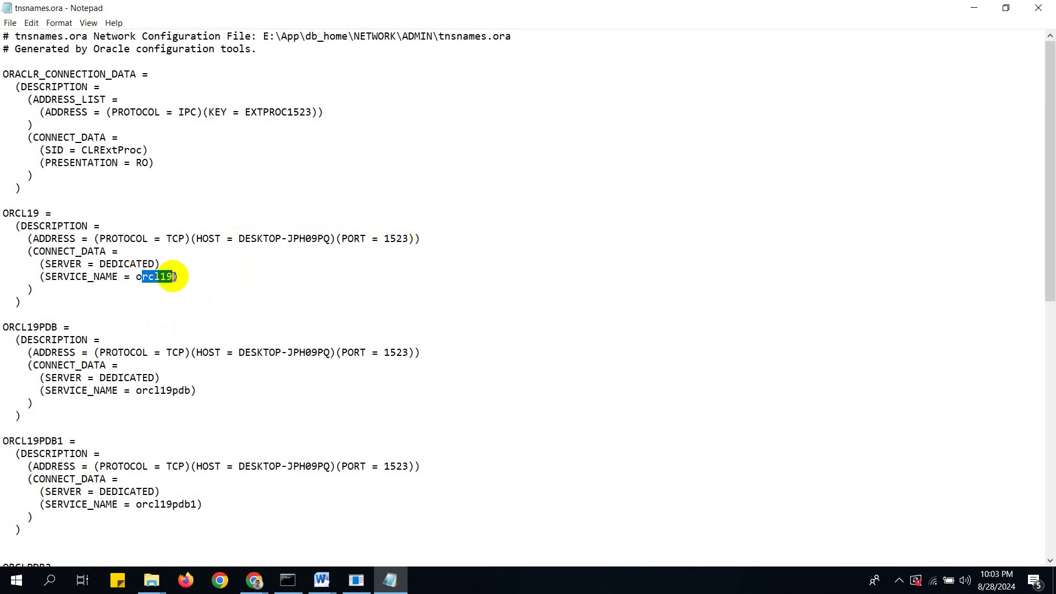
pyautogui.rightClick(16, 581)
# Step: Launch services.msc from Run, check that OracleServiceORCL19 is Running, then minimize Services
pyautogui.click(55, 522)
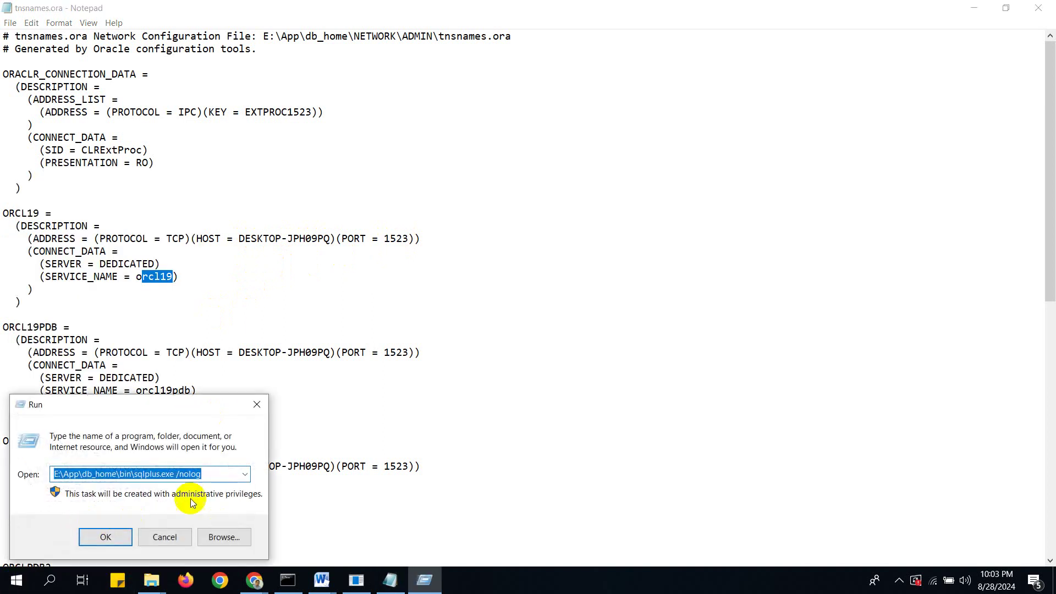
pyautogui.click(247, 475)
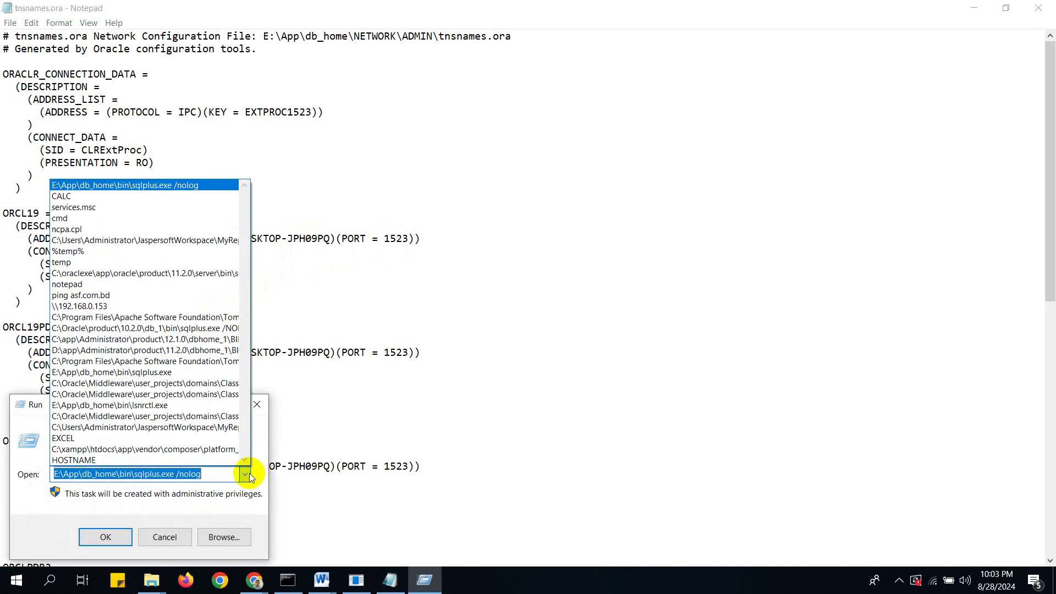
pyautogui.click(117, 212)
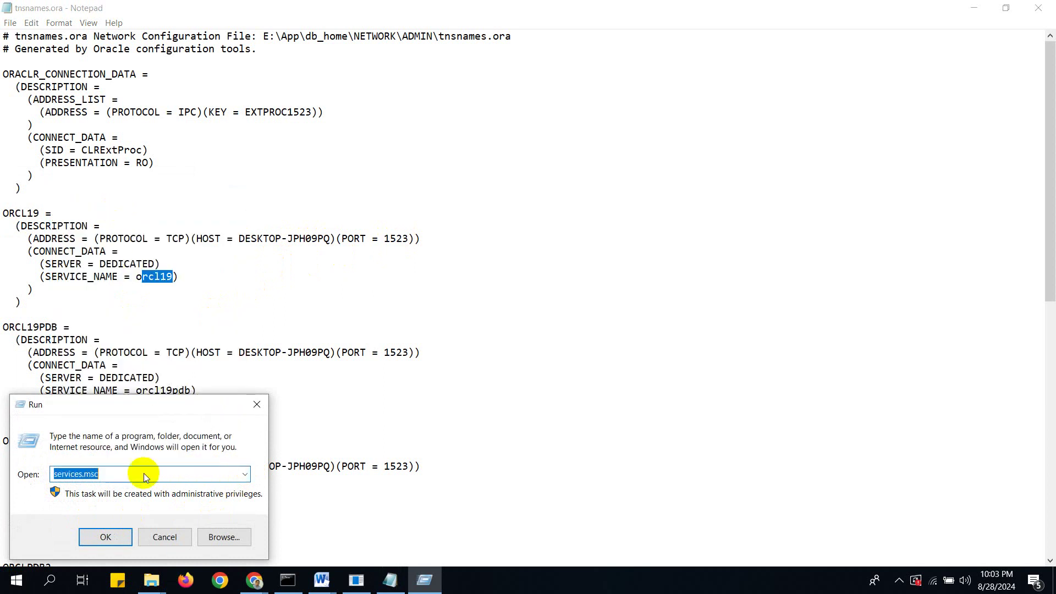
pyautogui.click(113, 539)
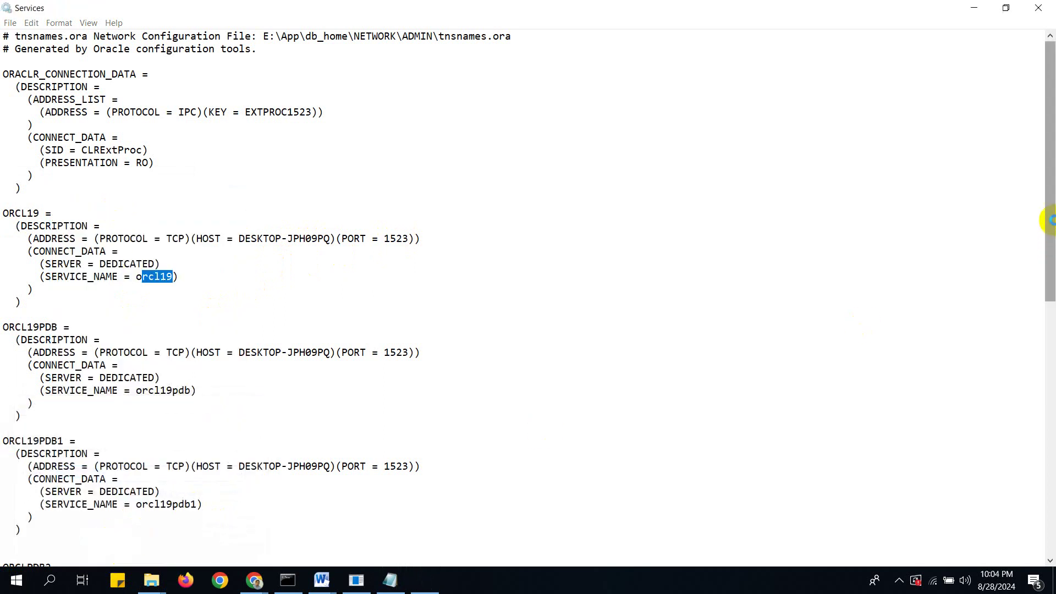
pyautogui.moveTo(1047, 123); pyautogui.dragTo(1048, 308)
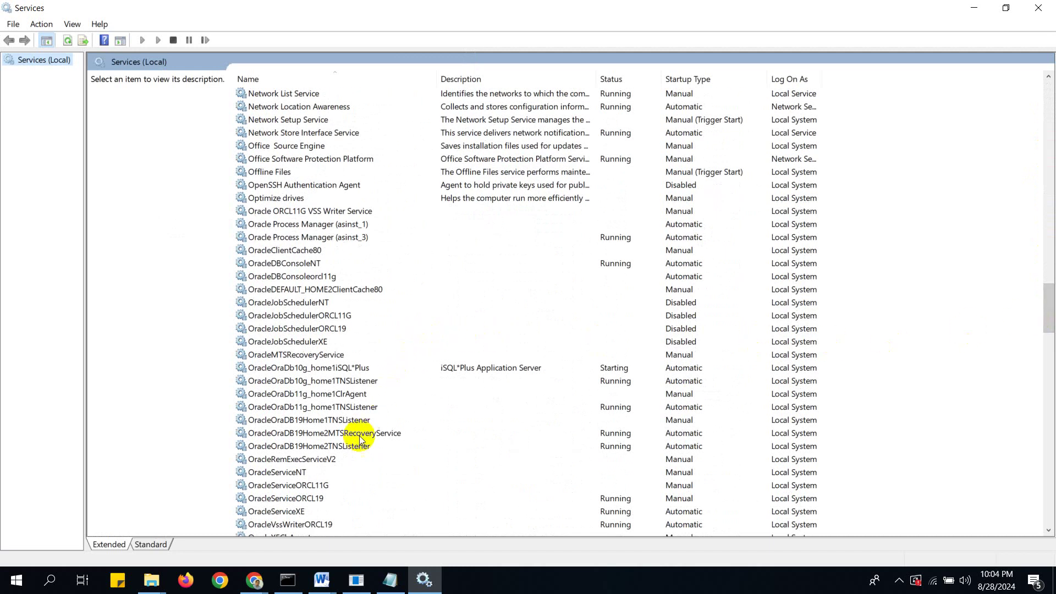
pyautogui.click(290, 498)
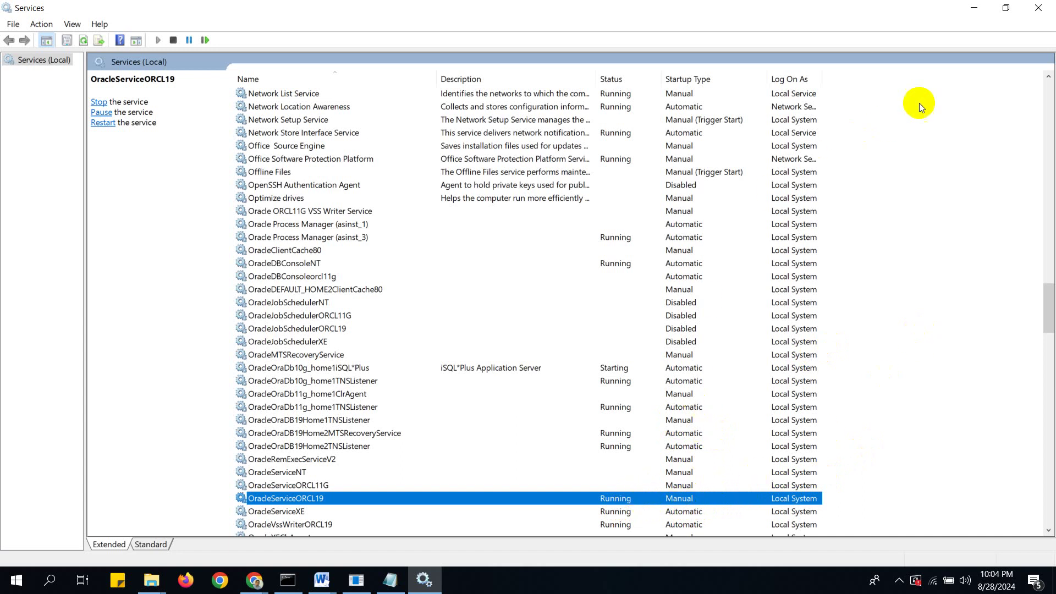
pyautogui.click(972, 8)
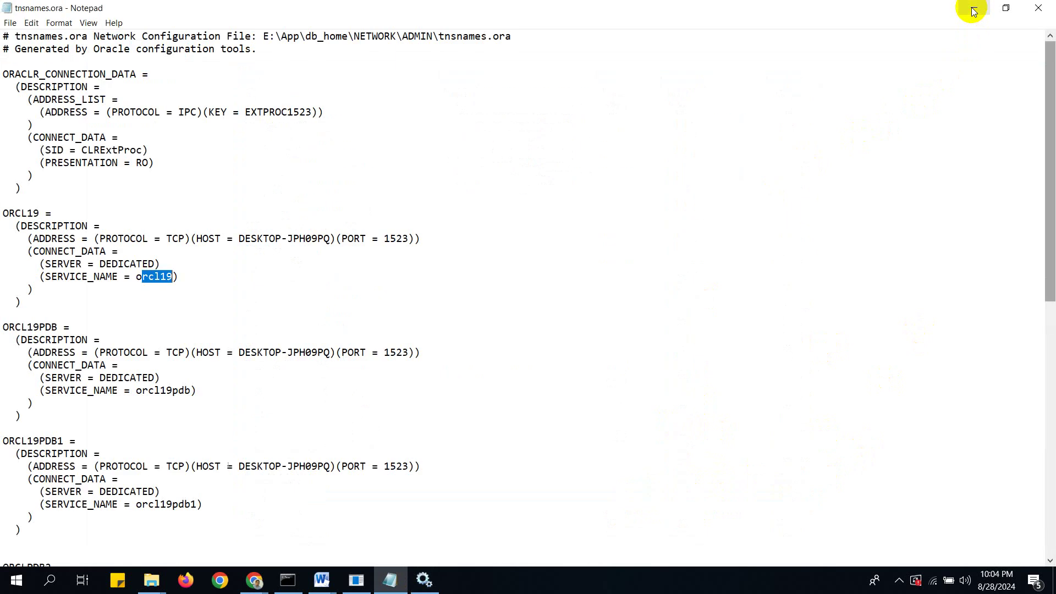